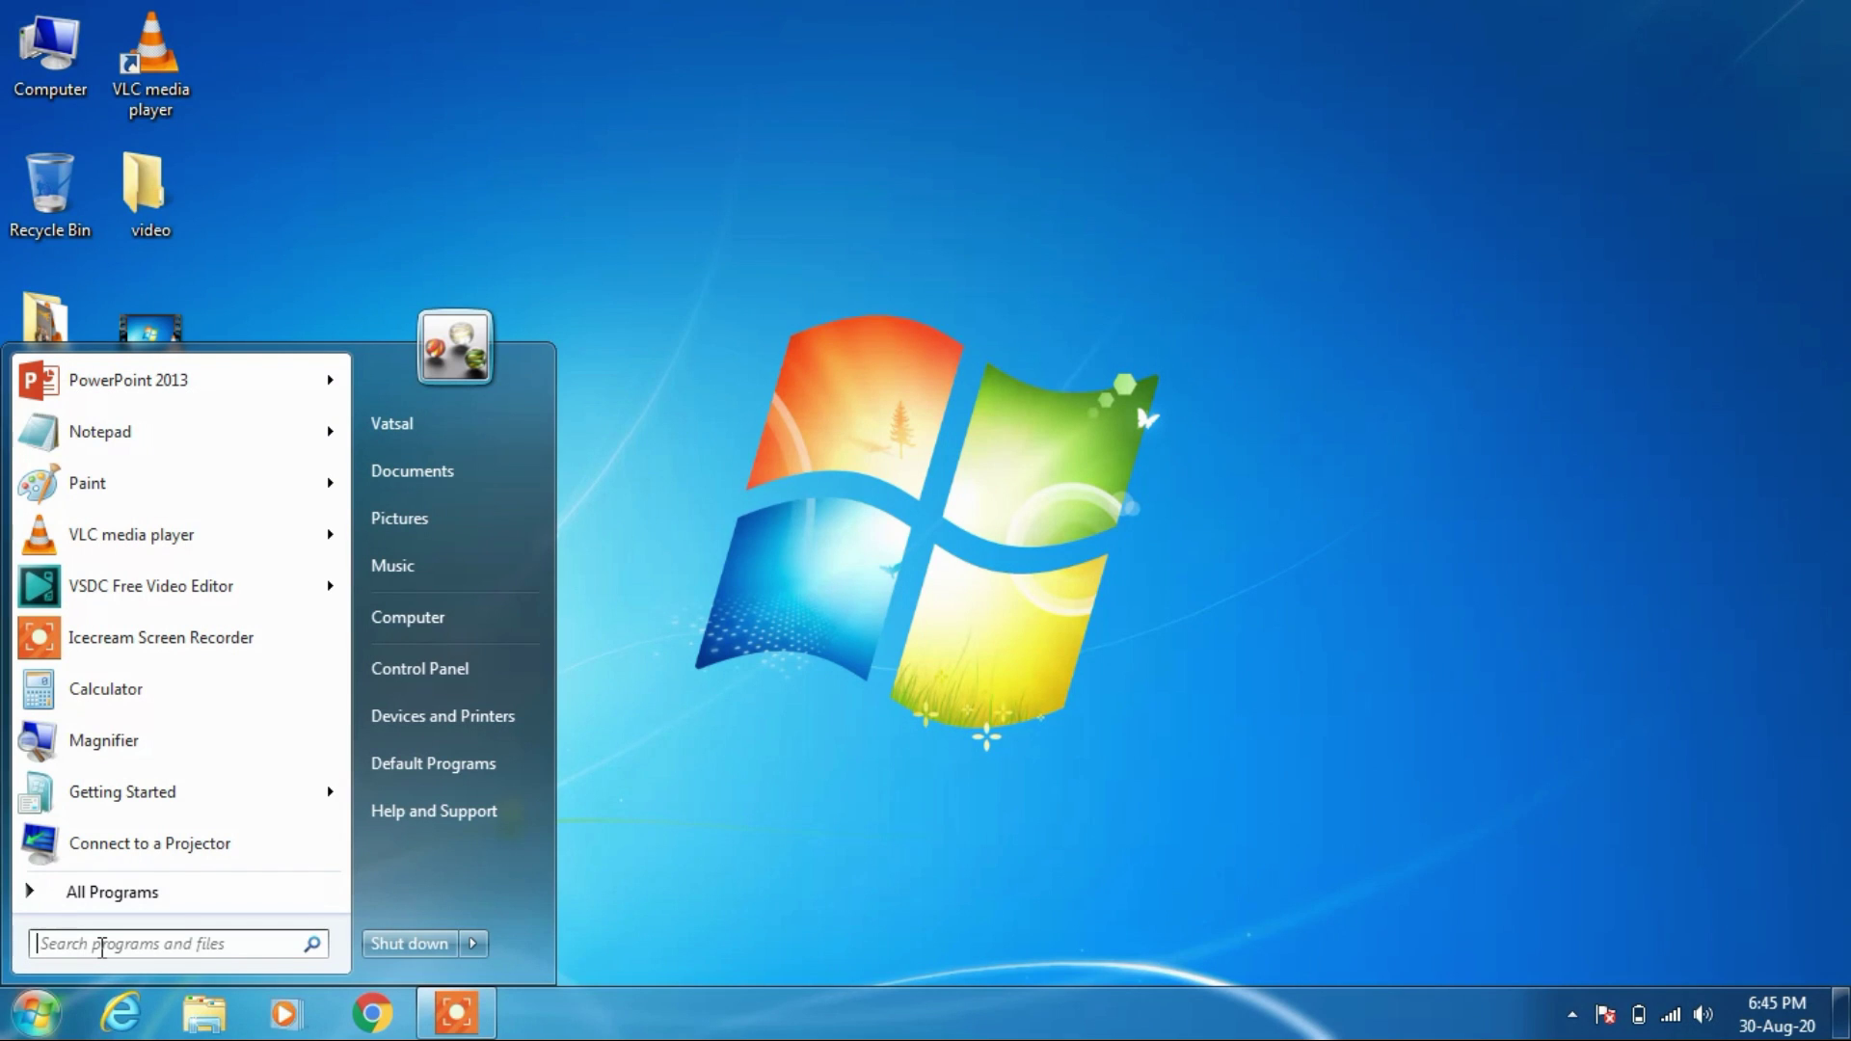
Step: Search for "device", open Device Manager and move its window clear of the desktop icons
{"action": "type", "text": "device"}
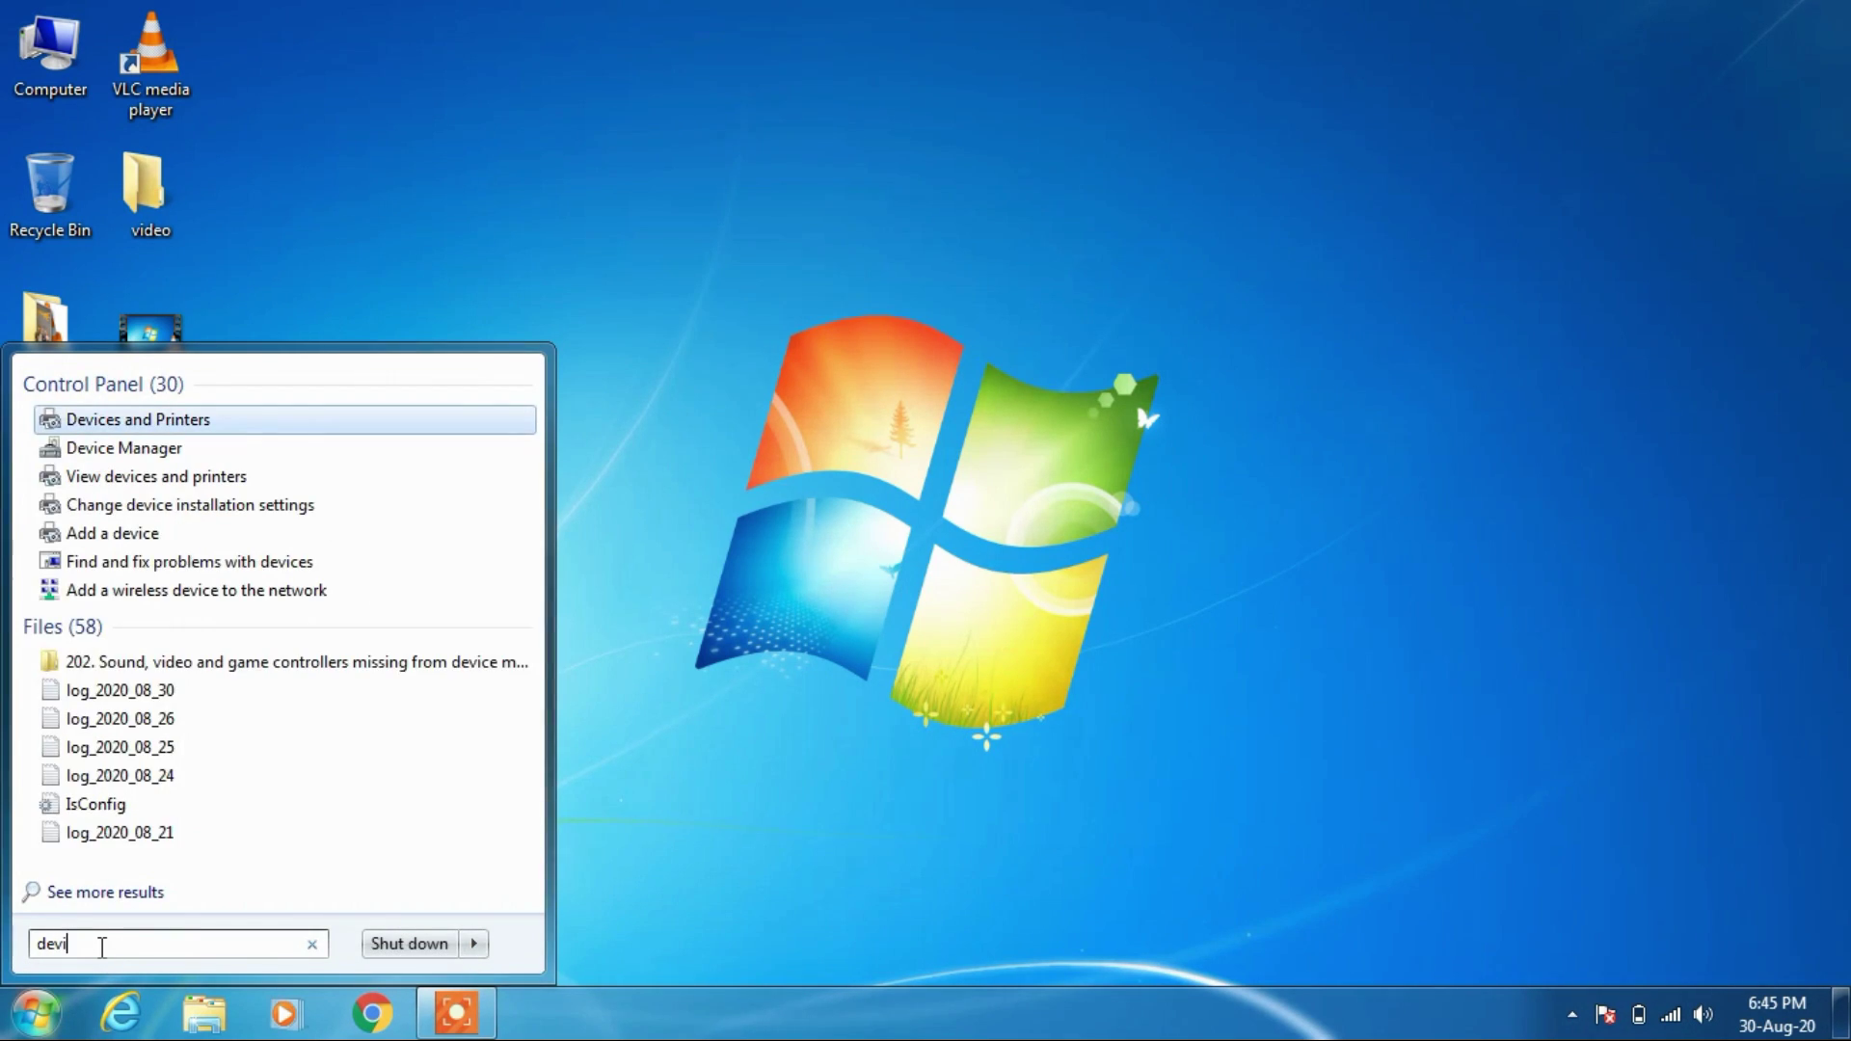
{"action": "left_click", "coordinate": [150, 464]}
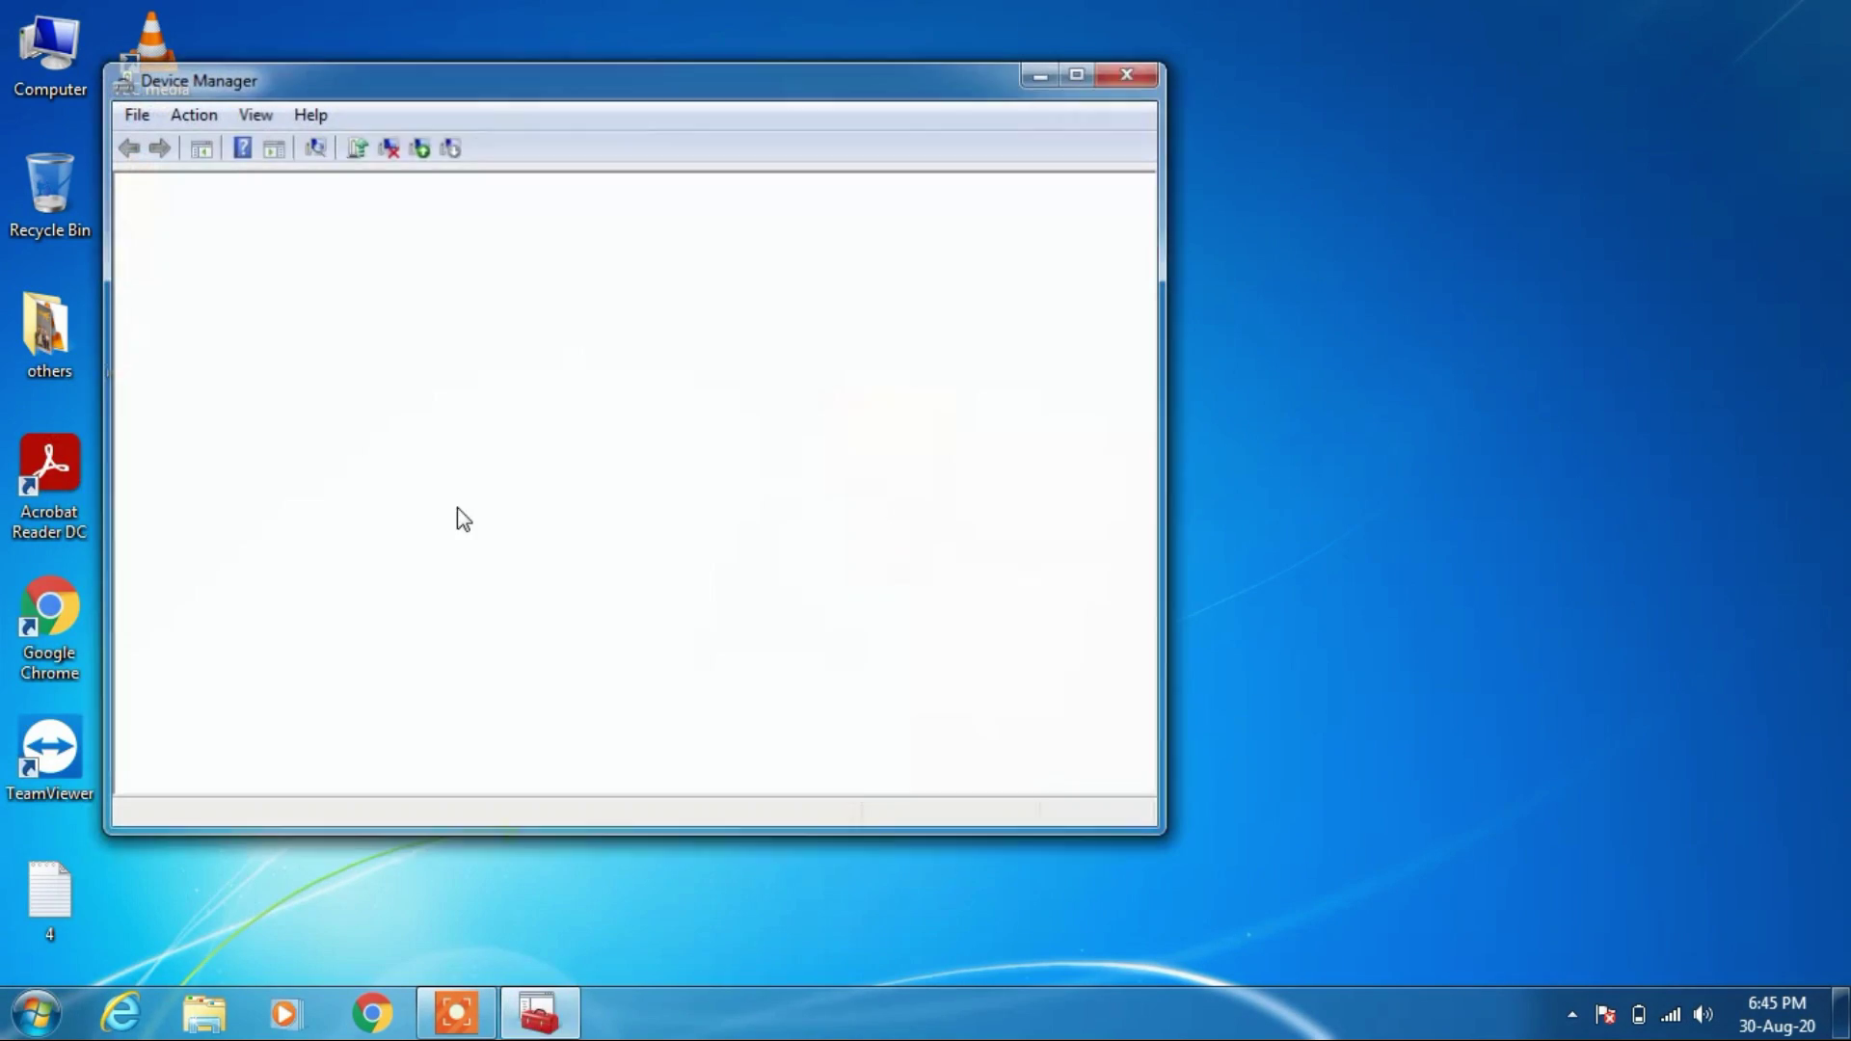
{"action": "left_click_drag", "start_coordinate": [537, 91], "coordinate": [902, 112]}
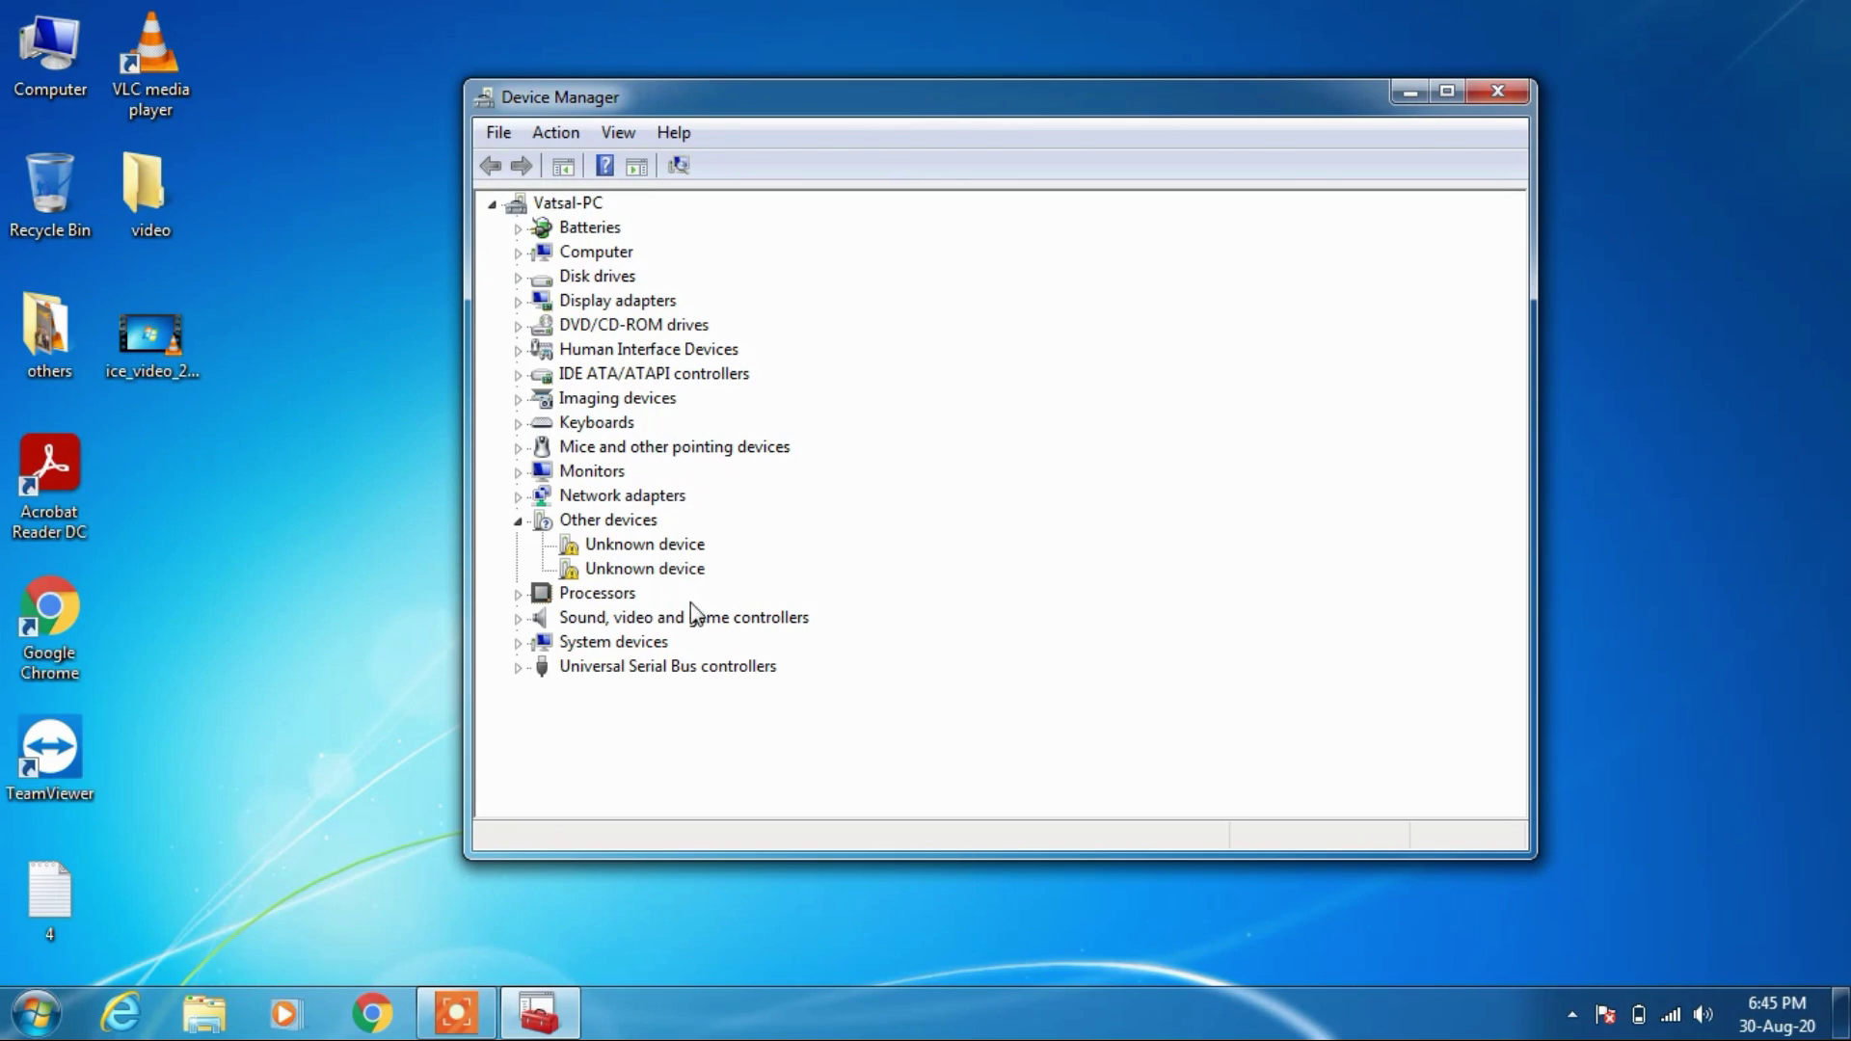
Step: Select the Disk drives category, start adding legacy hardware and continue past the Add Hardware wizard's welcome page
{"action": "left_click", "coordinate": [567, 134]}
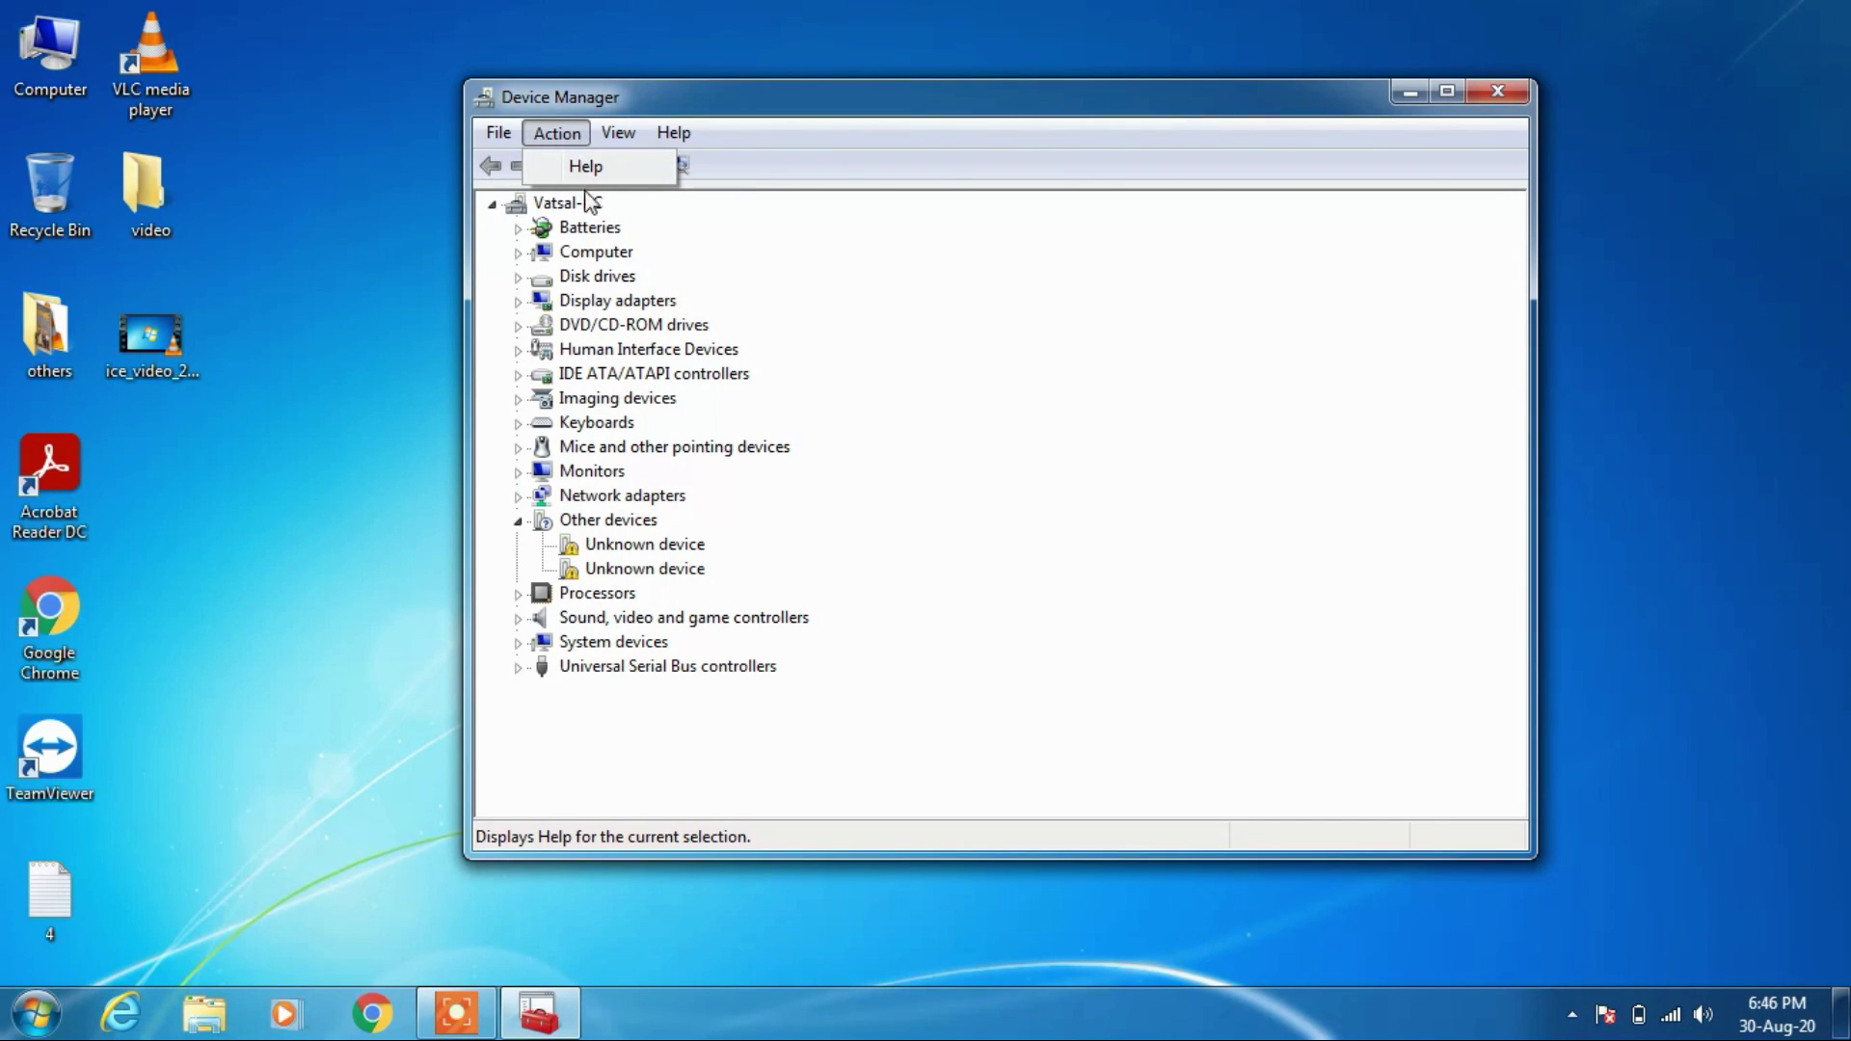
{"action": "left_click", "coordinate": [800, 122]}
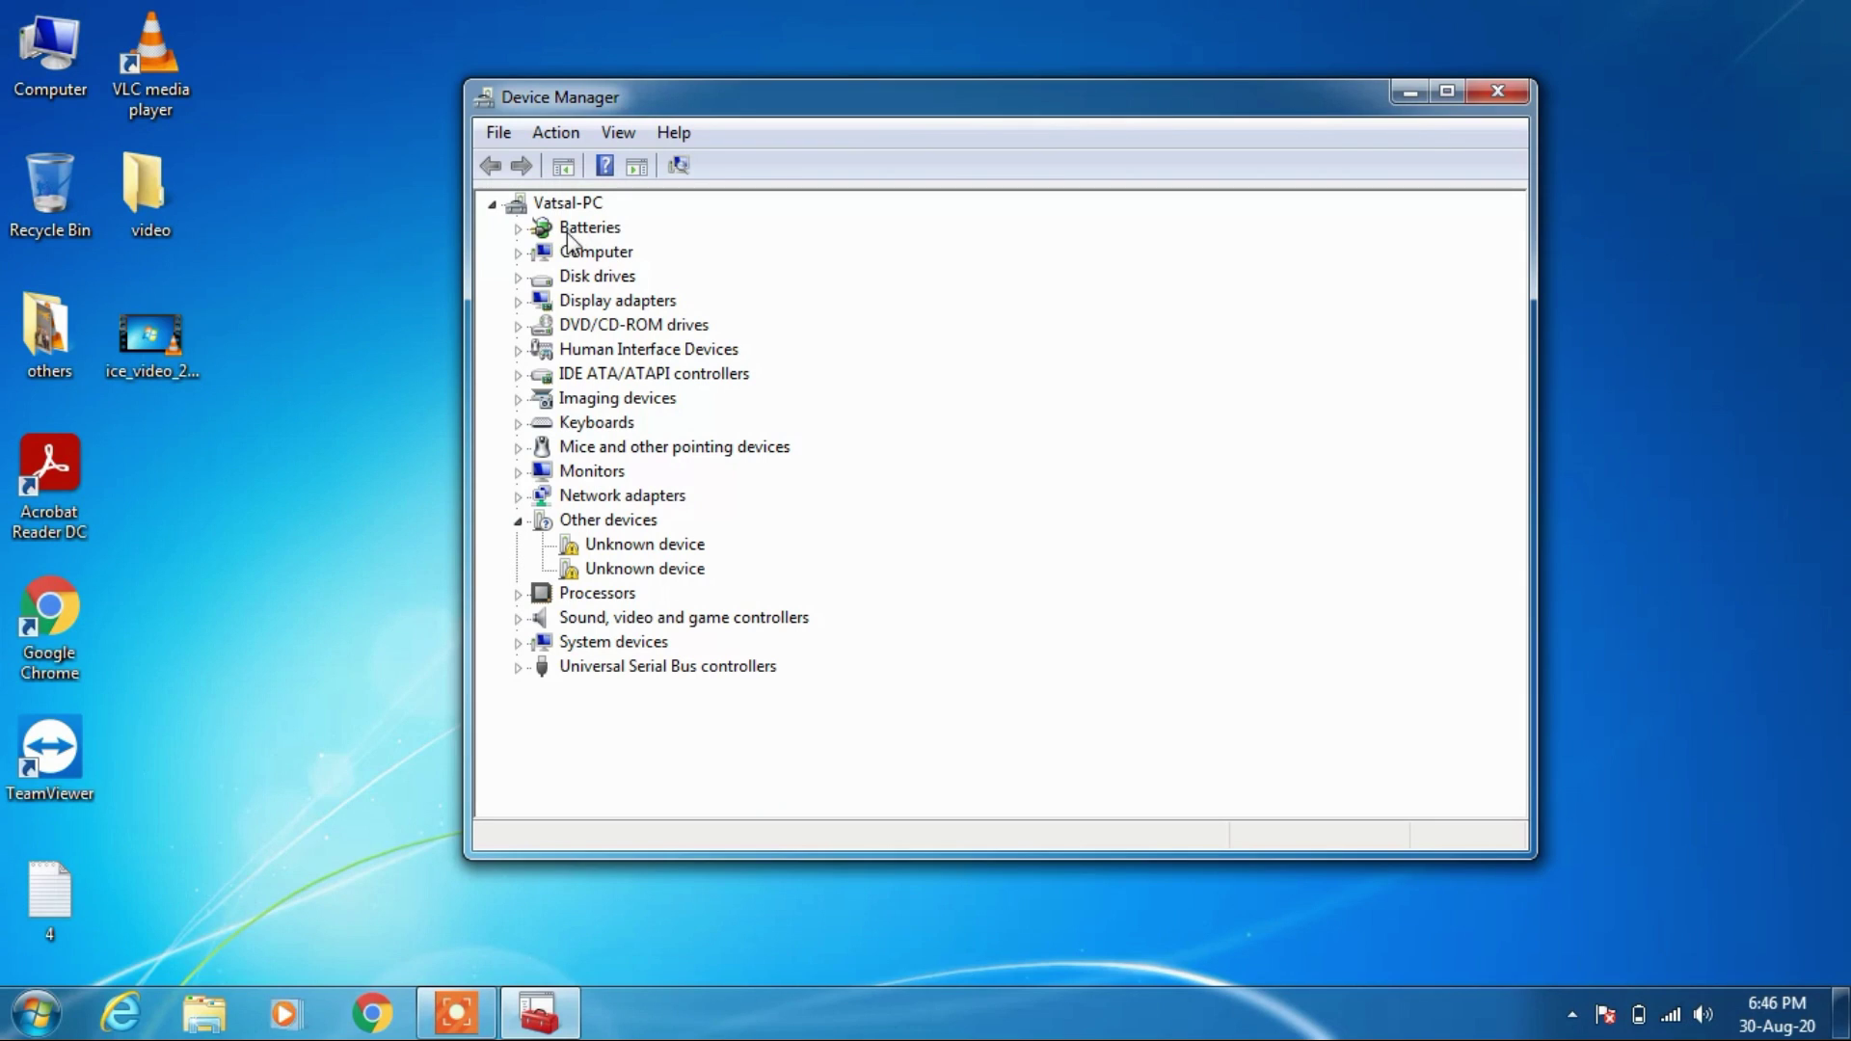
{"action": "left_click", "coordinate": [593, 277]}
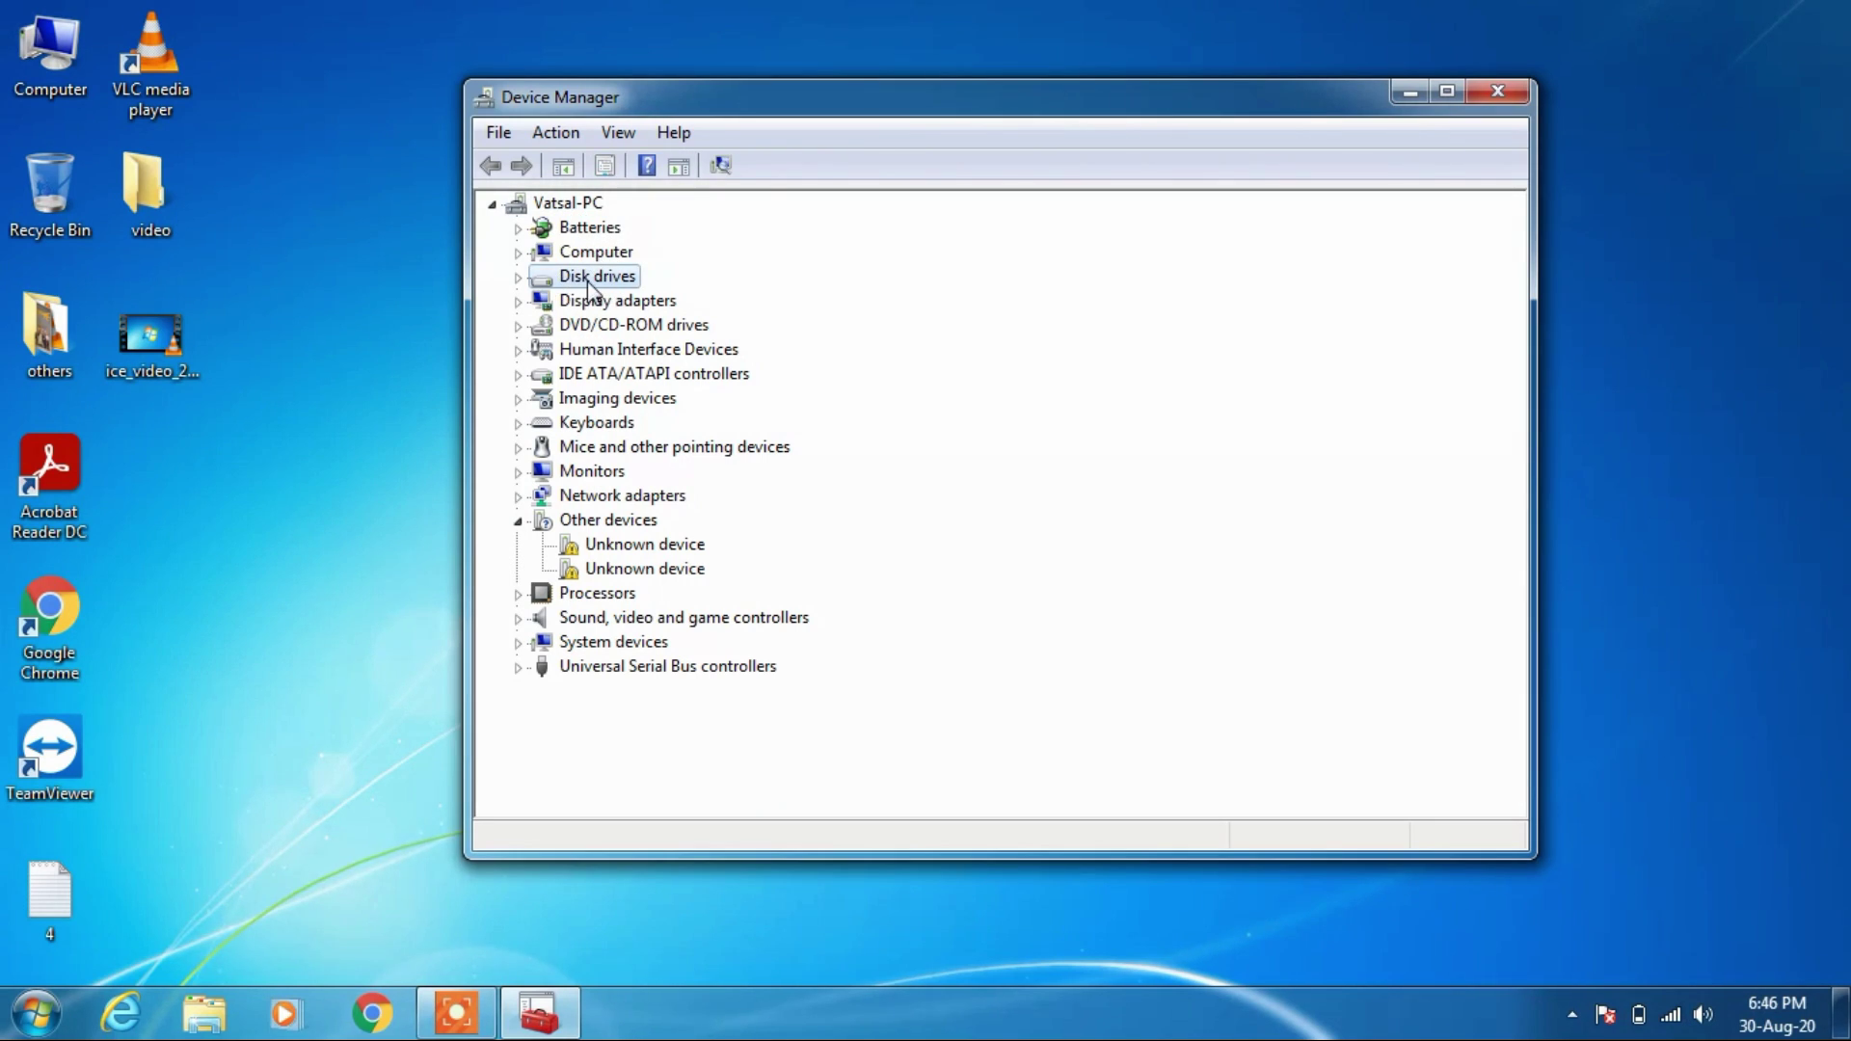
{"action": "left_click", "coordinate": [558, 134]}
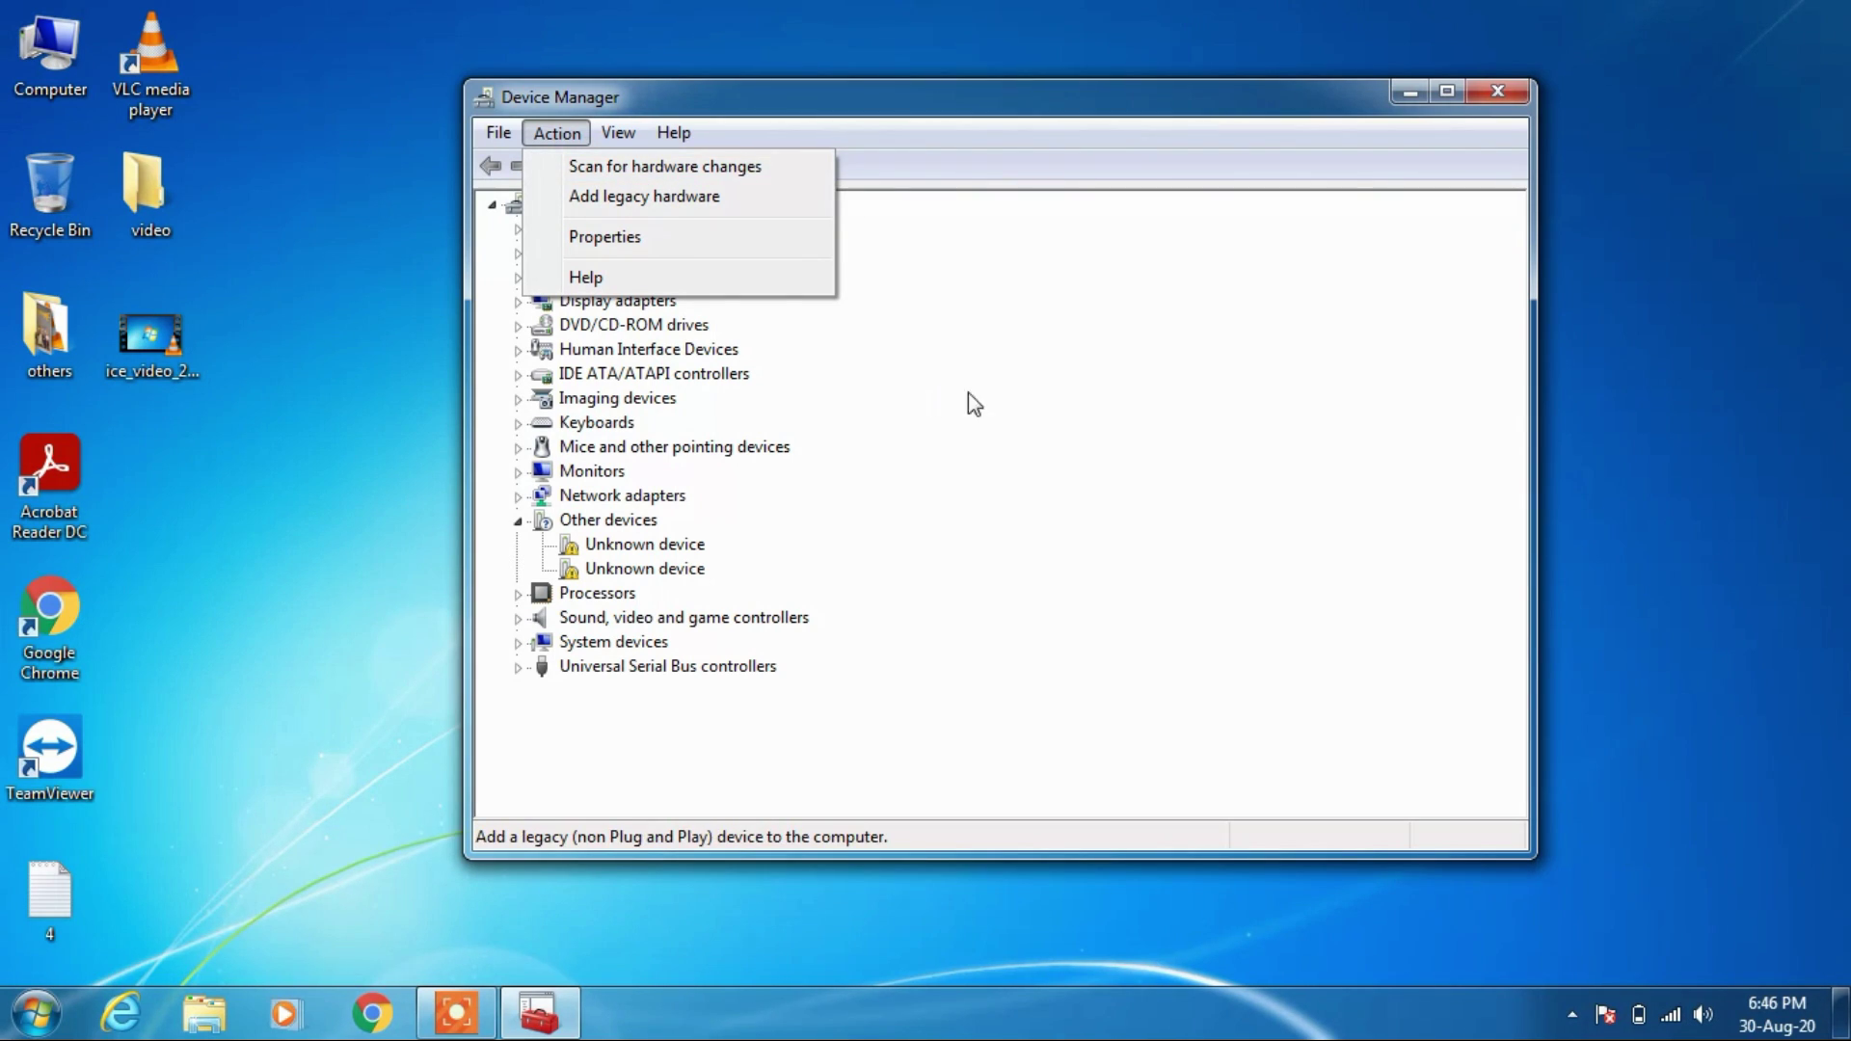
{"action": "left_click", "coordinate": [1070, 403]}
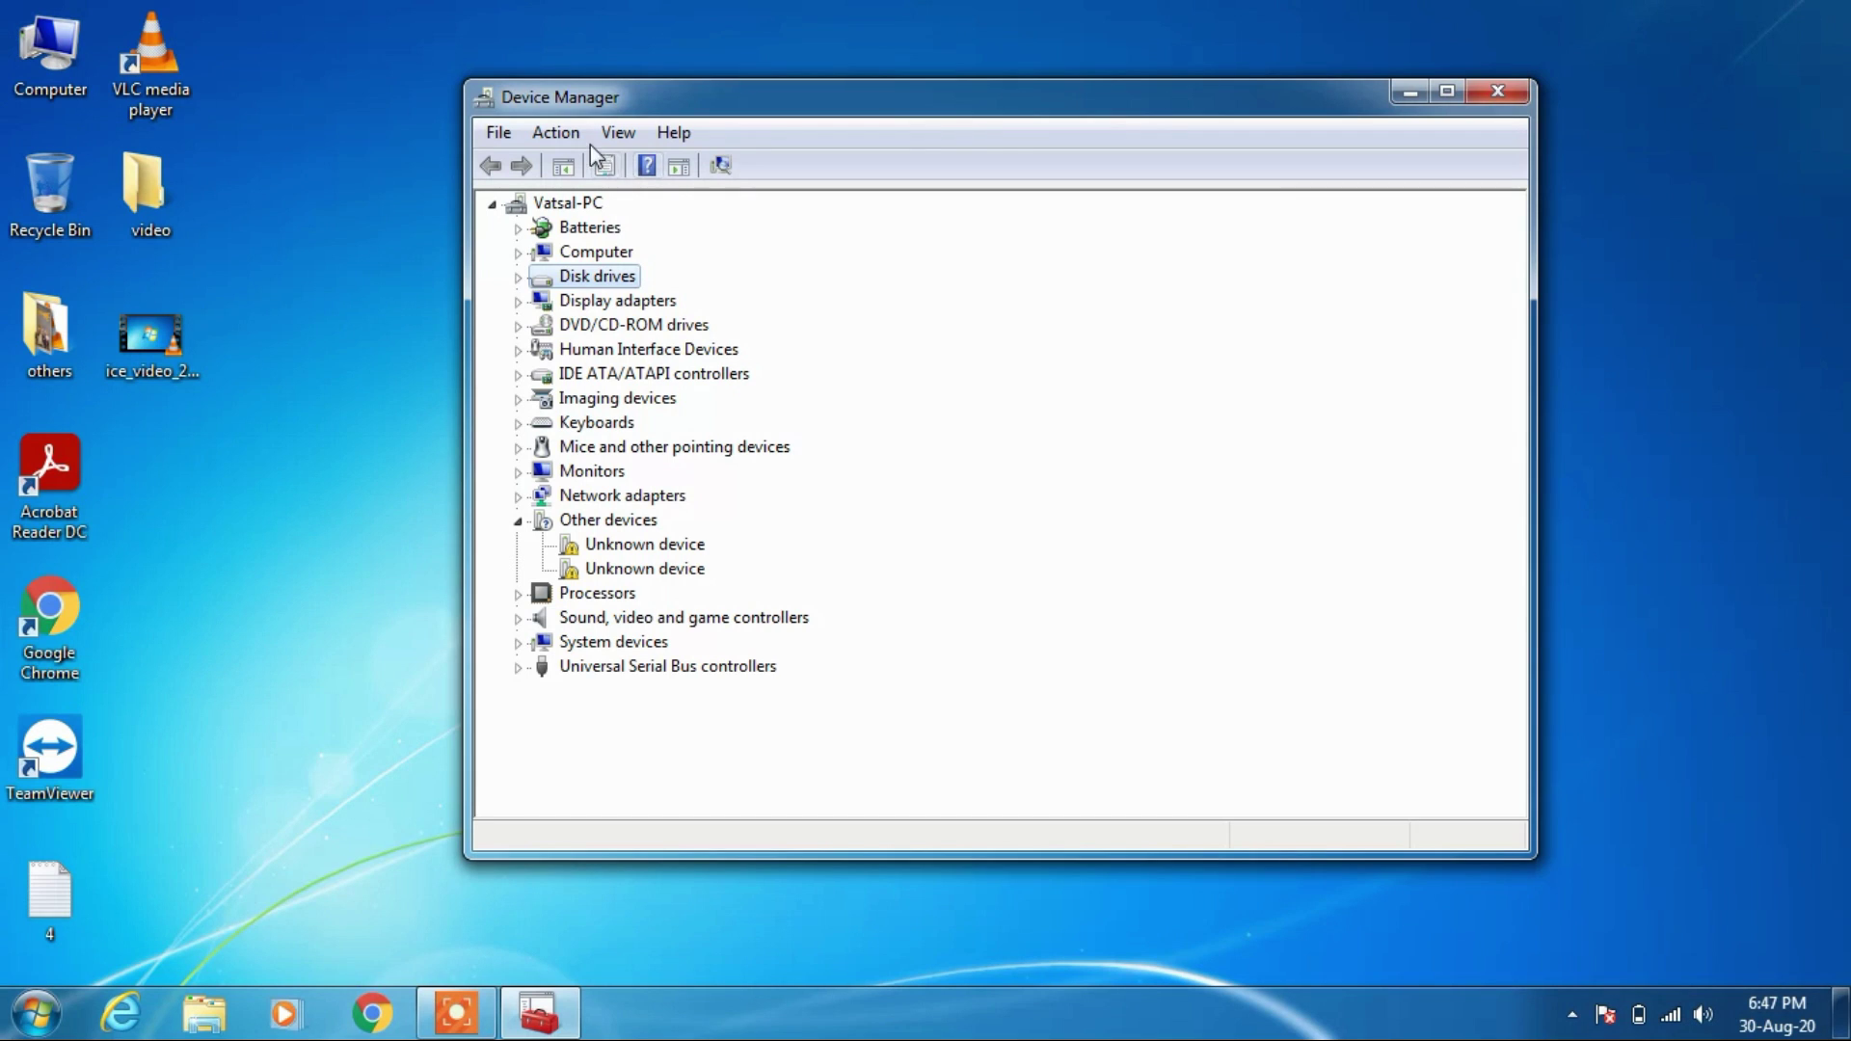
{"action": "left_click", "coordinate": [555, 133]}
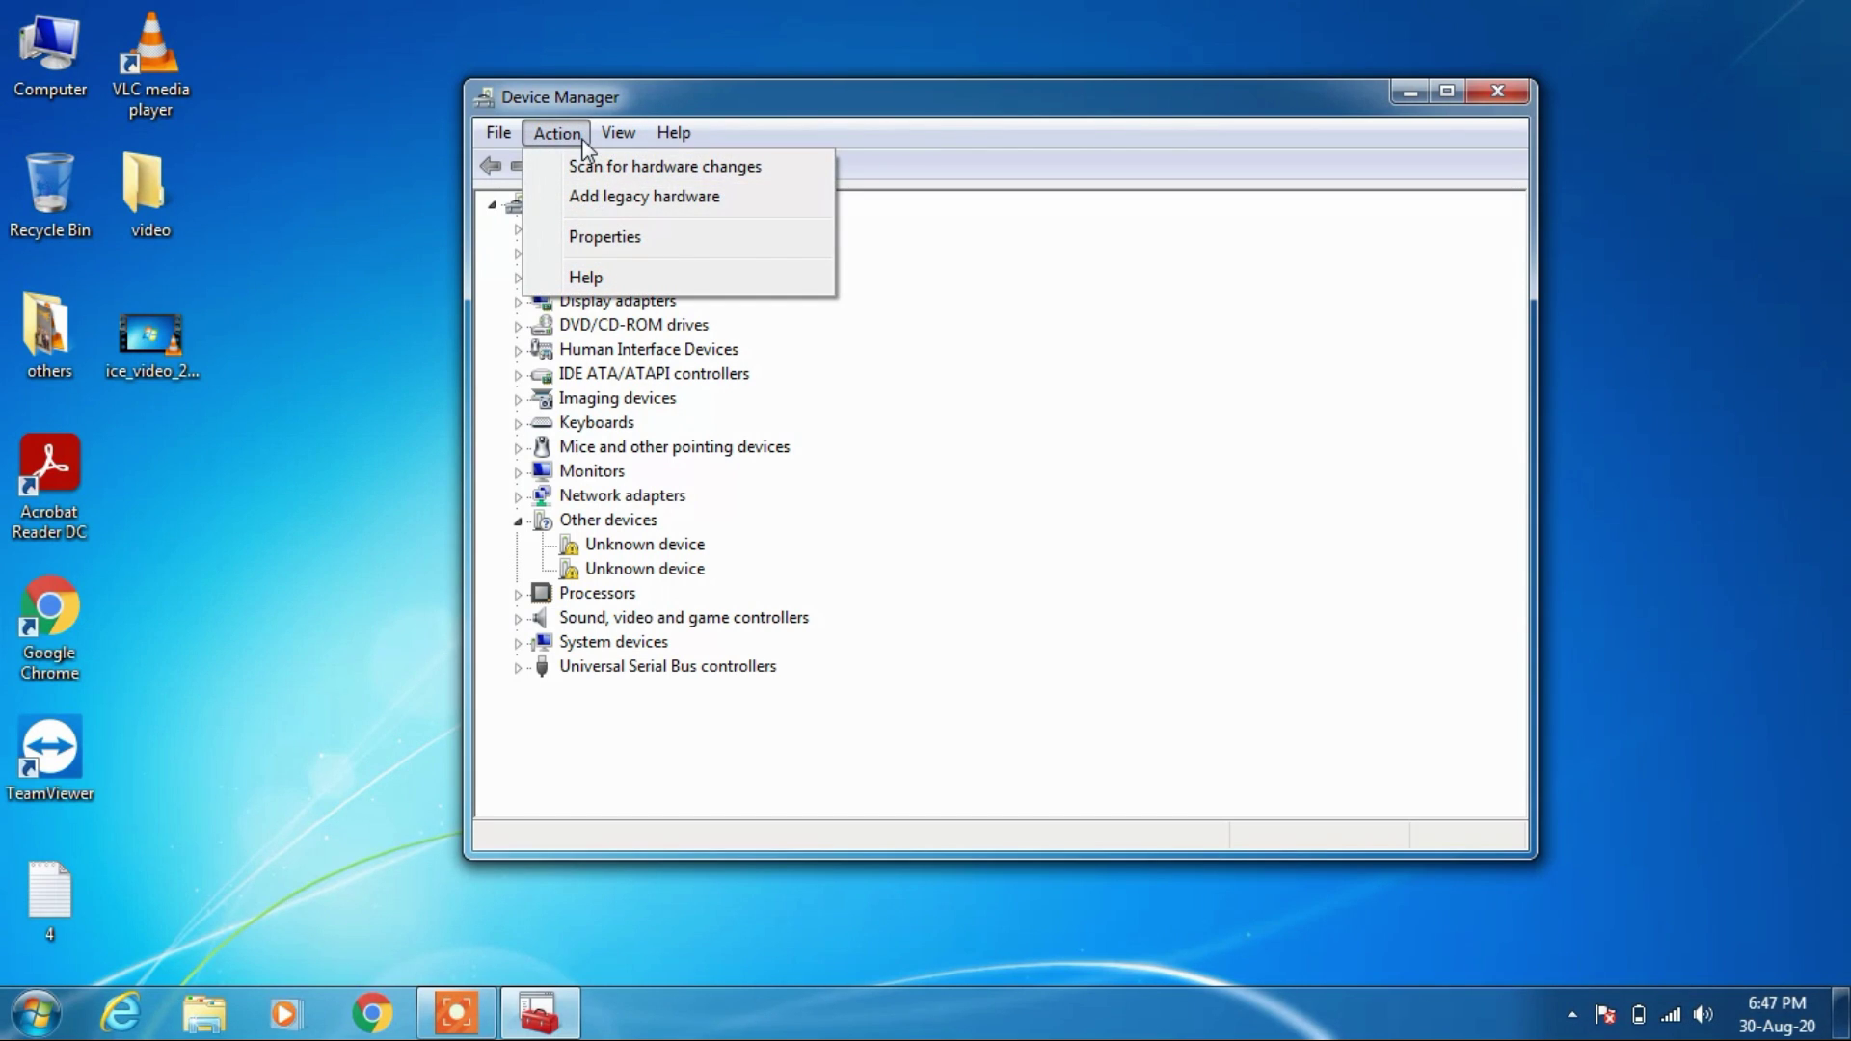
{"action": "left_click", "coordinate": [637, 198]}
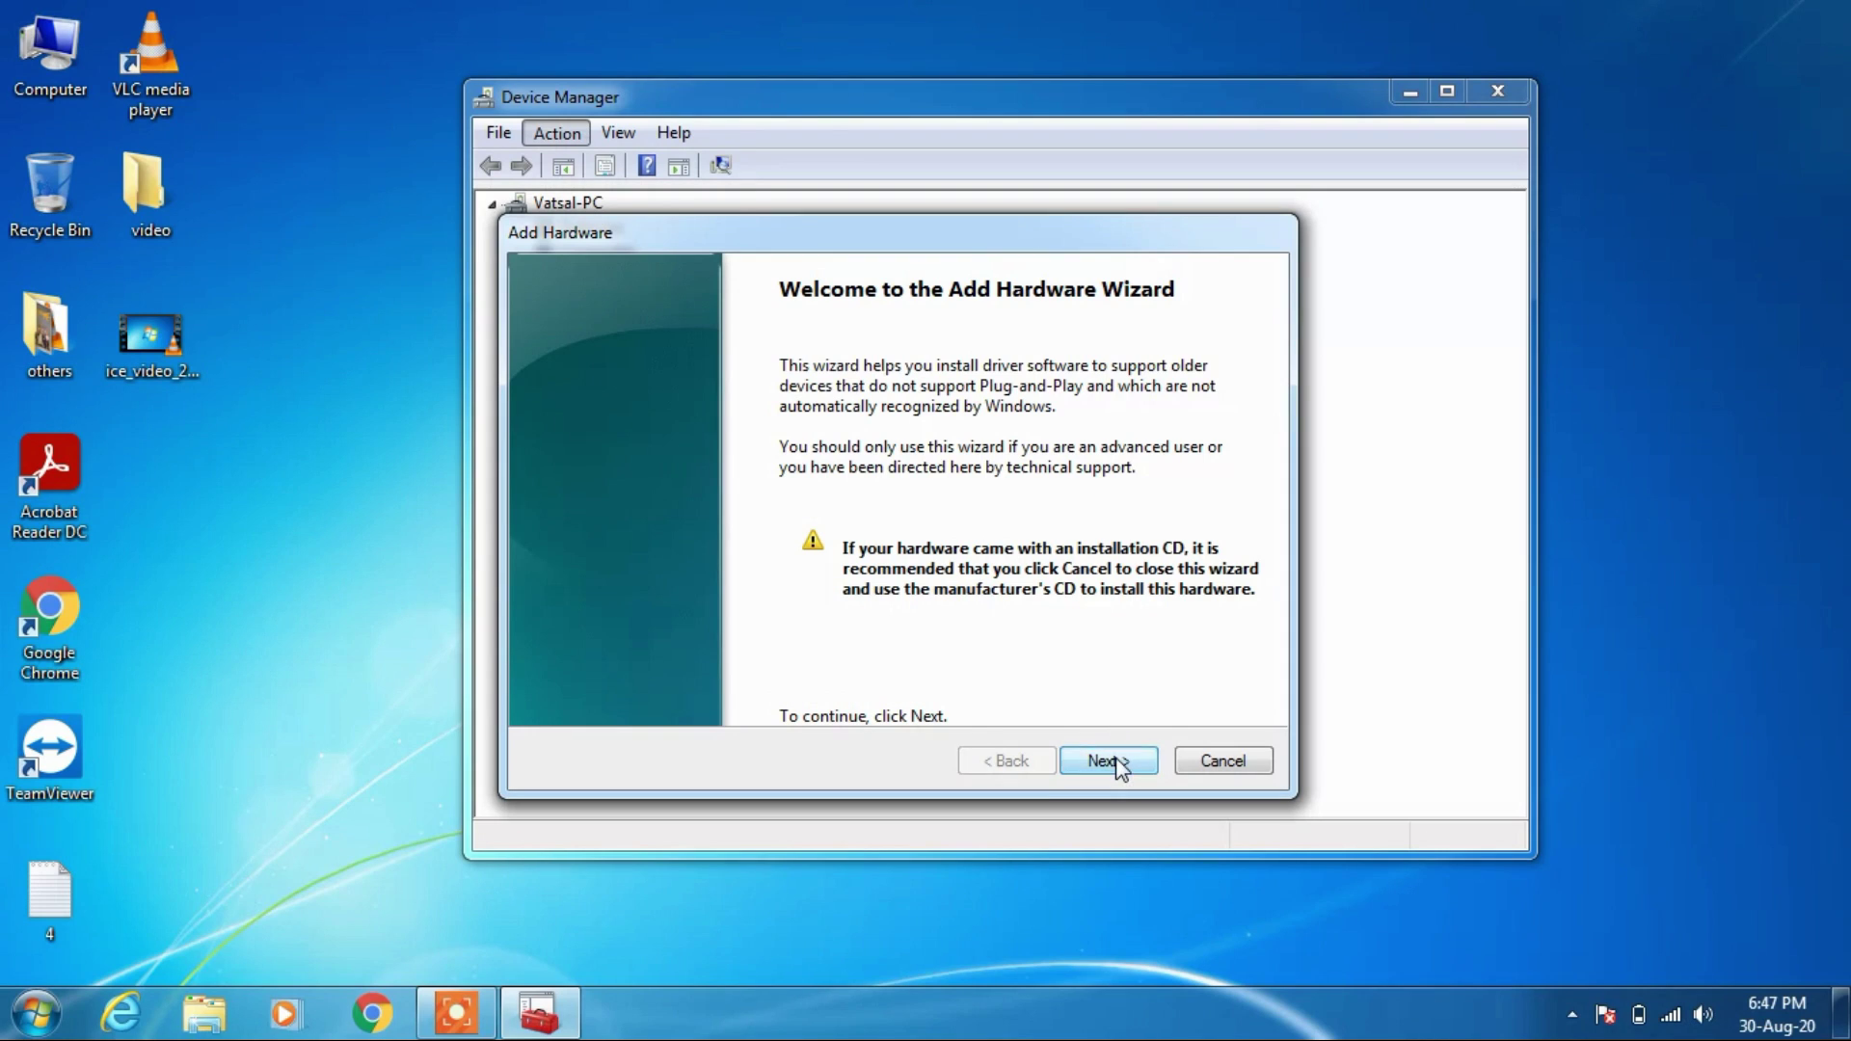
{"action": "left_click", "coordinate": [1114, 762]}
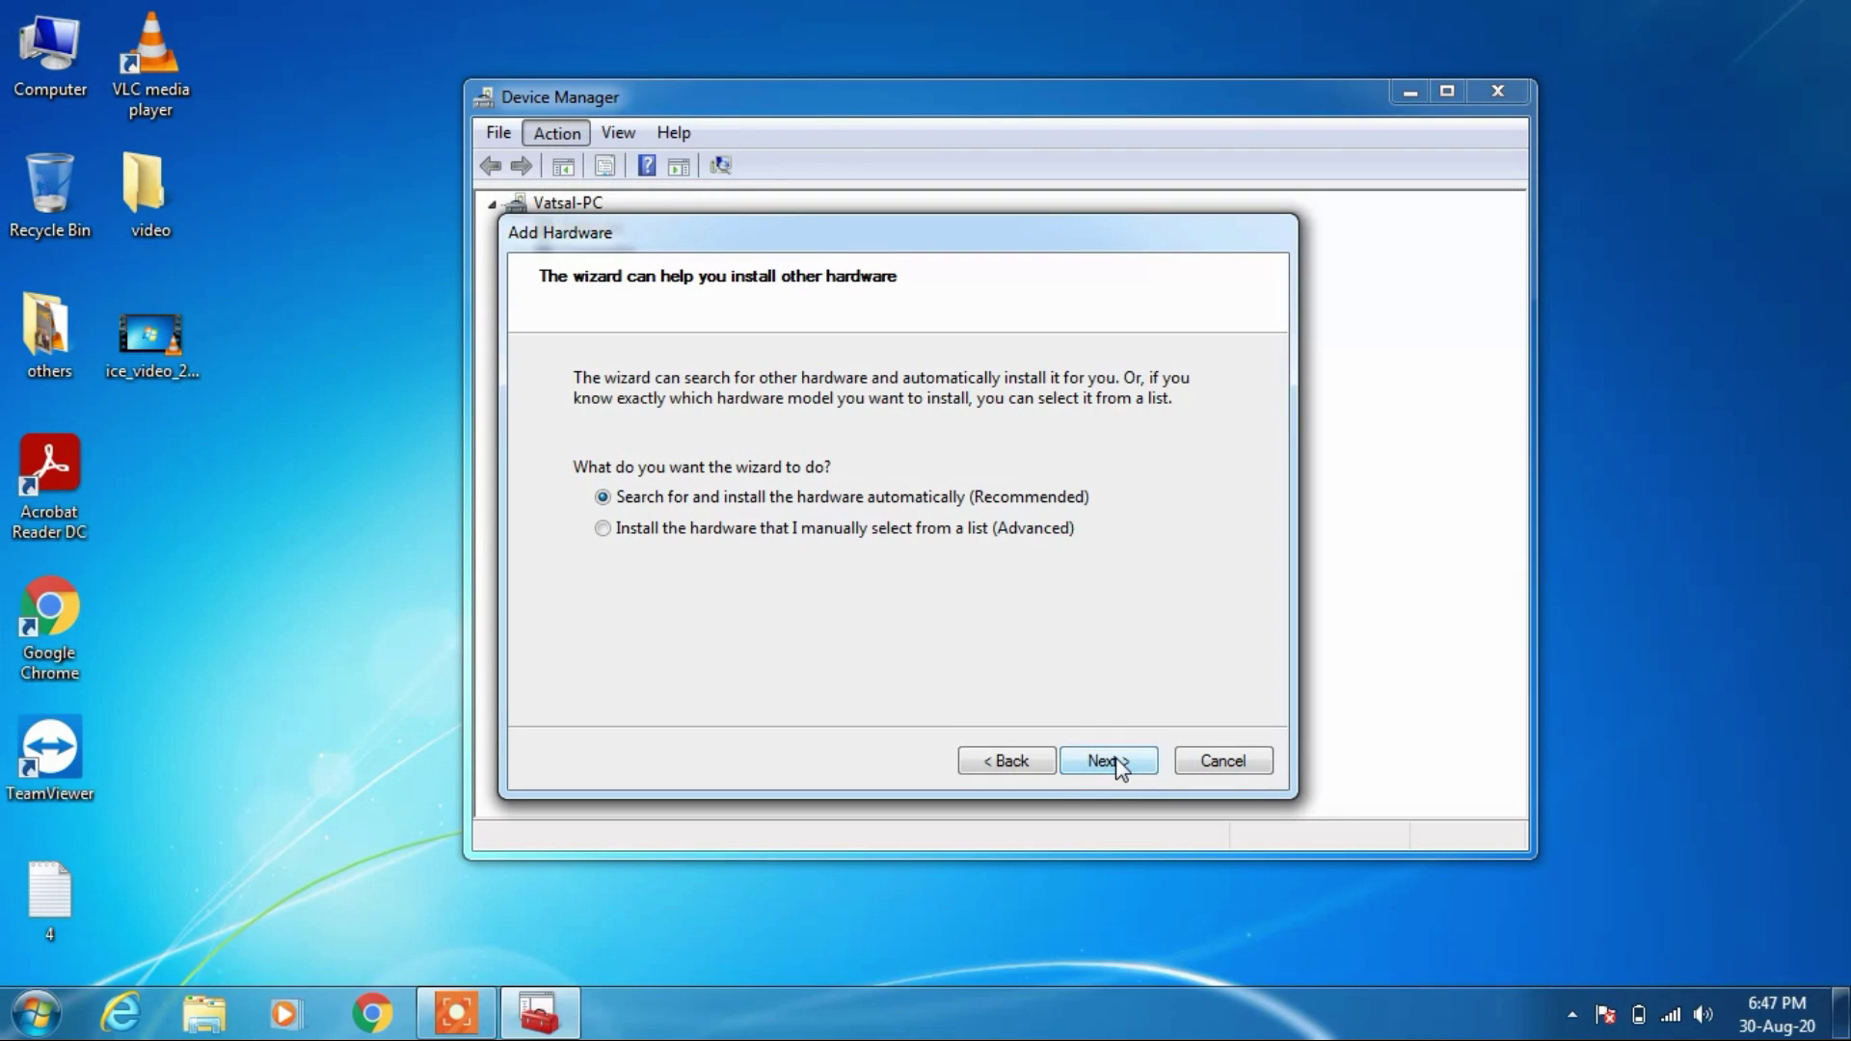
Step: Choose to install manually selected hardware and set the hardware type to Sound, video and game controllers
{"action": "left_click", "coordinate": [604, 529]}
{"action": "left_click", "coordinate": [1114, 764]}
{"action": "scroll", "coordinate": [877, 573], "scroll_direction": "down", "scroll_amount": 5}
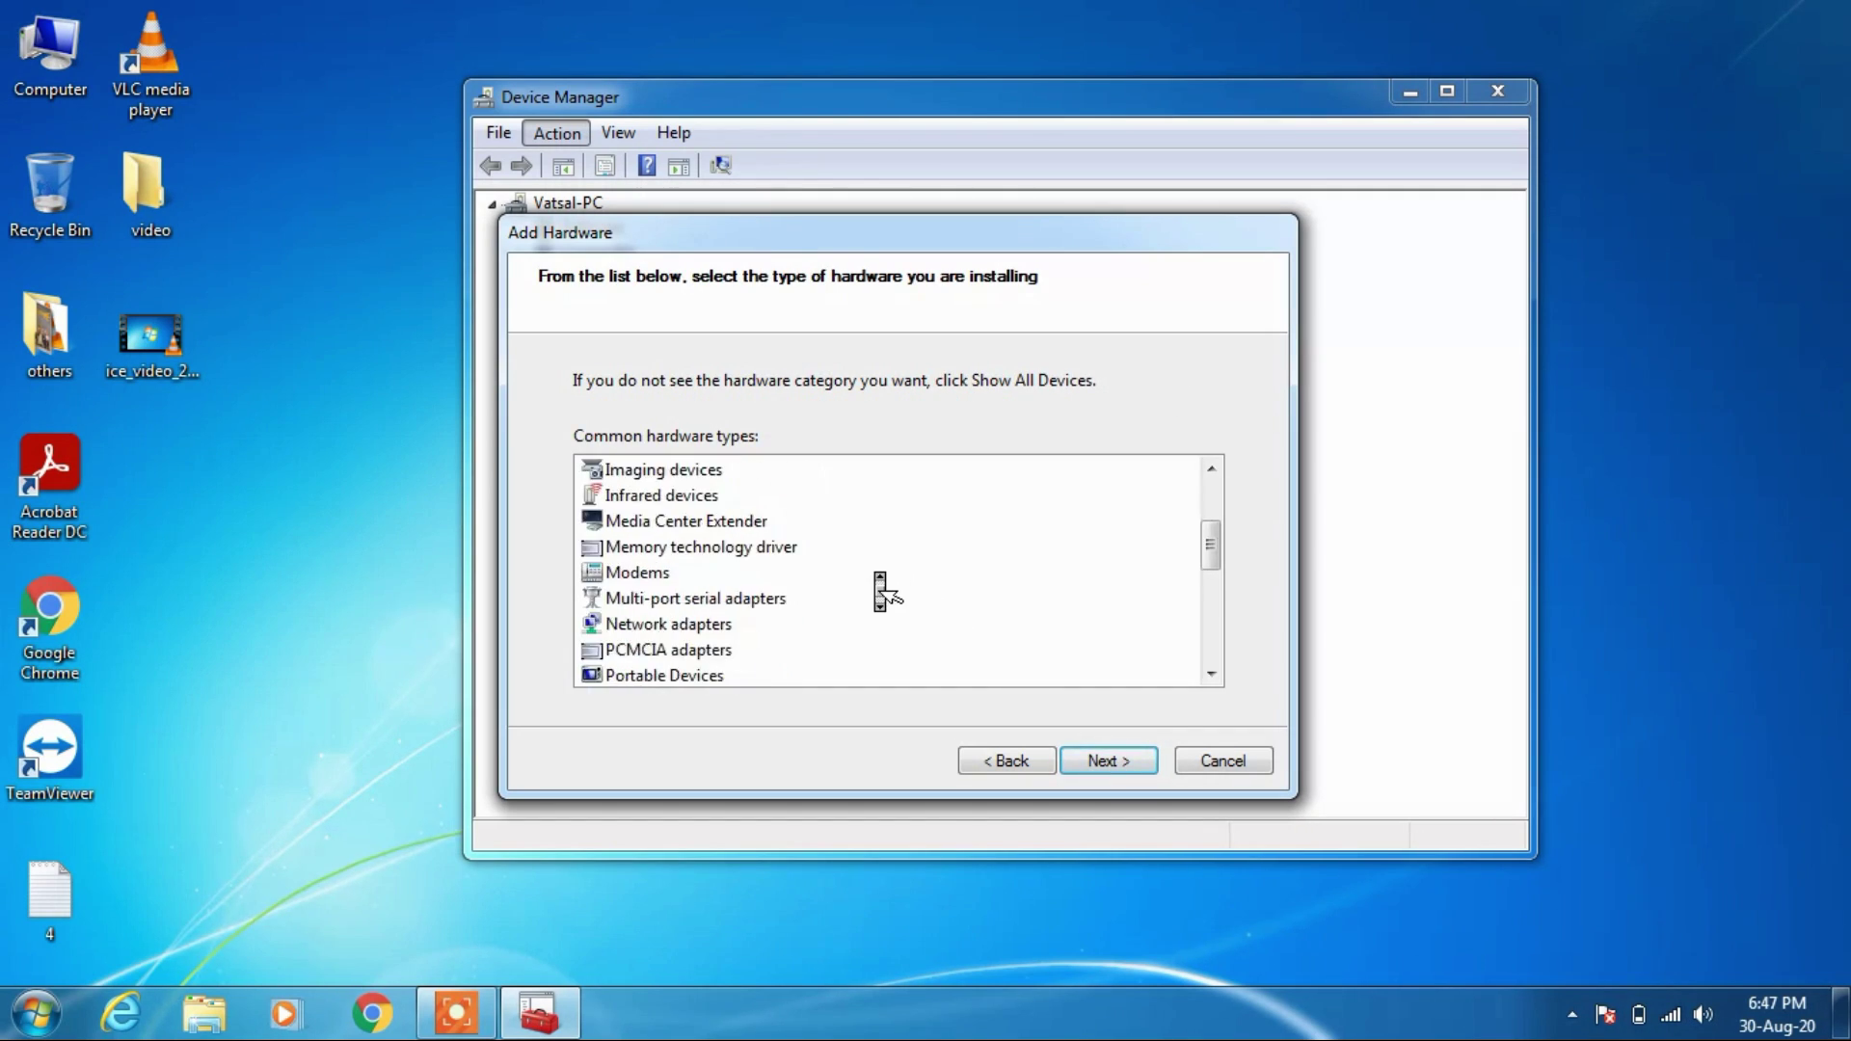
{"action": "scroll", "coordinate": [880, 590], "scroll_direction": "down", "scroll_amount": 1}
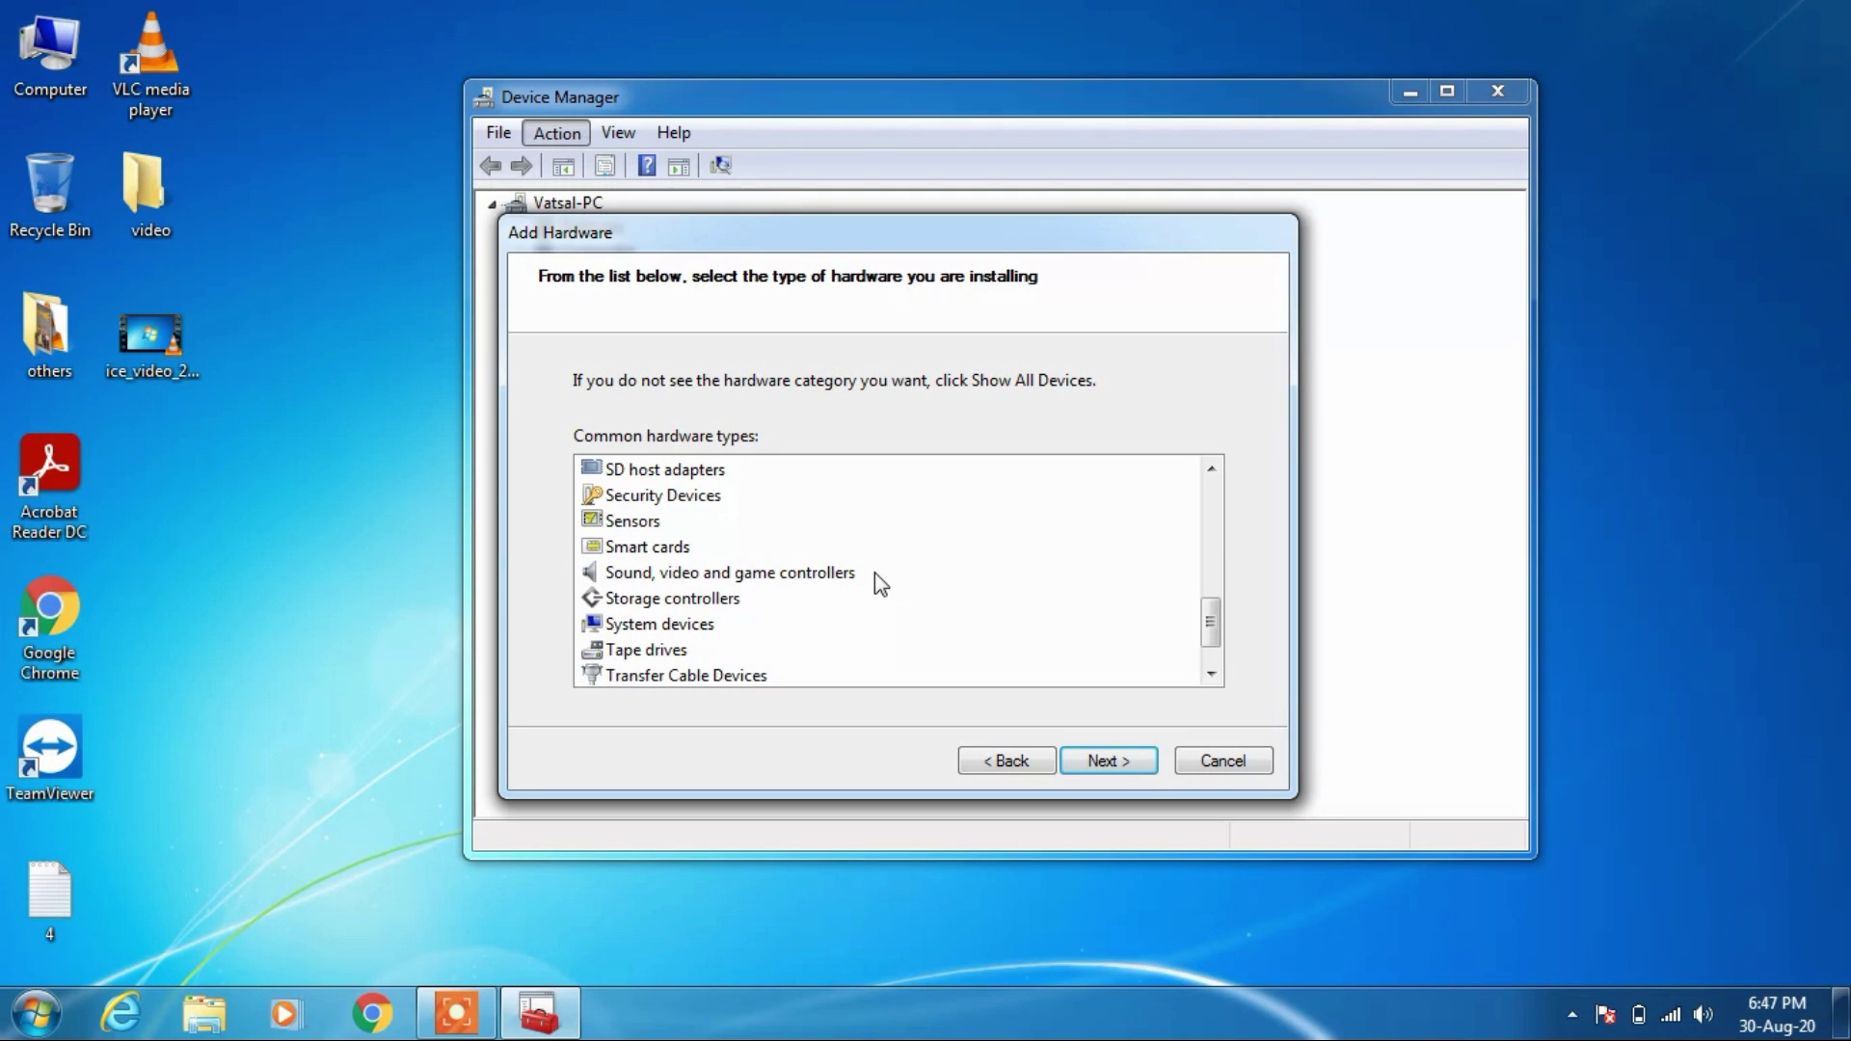
{"action": "left_click", "coordinate": [633, 574]}
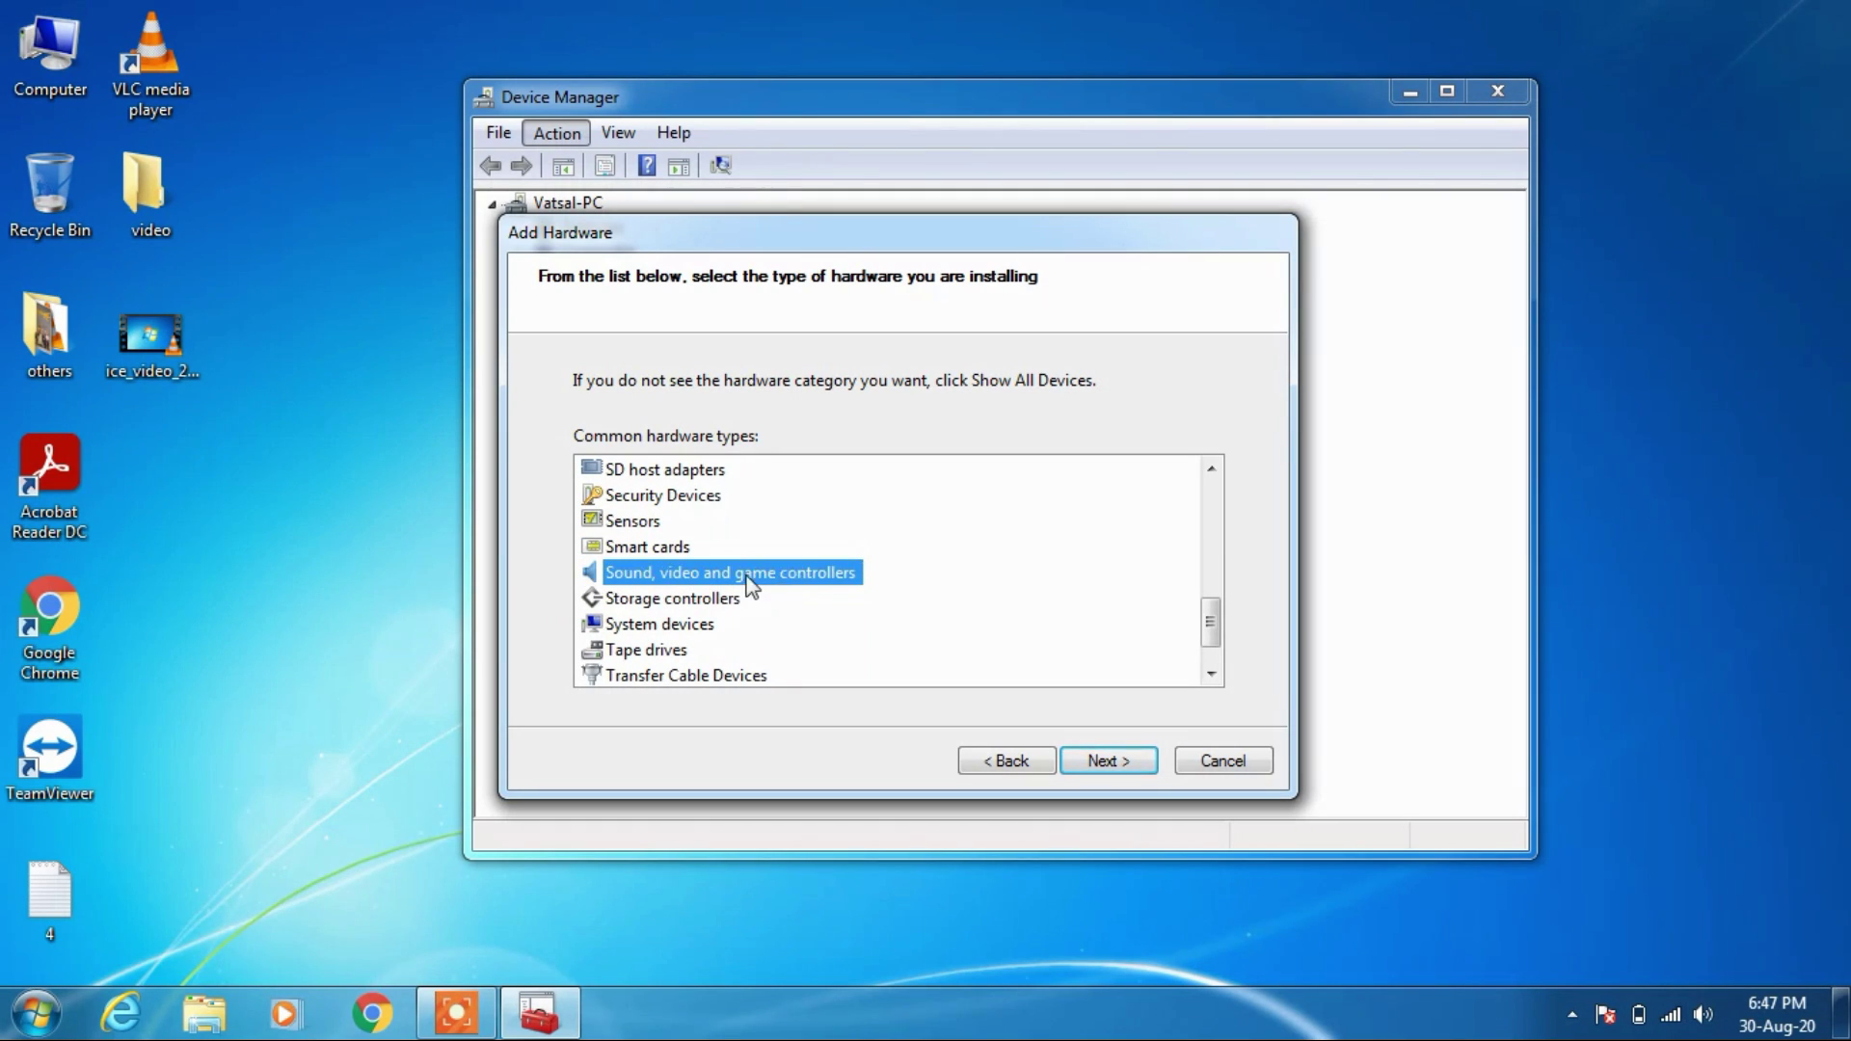
{"action": "left_click", "coordinate": [1104, 761]}
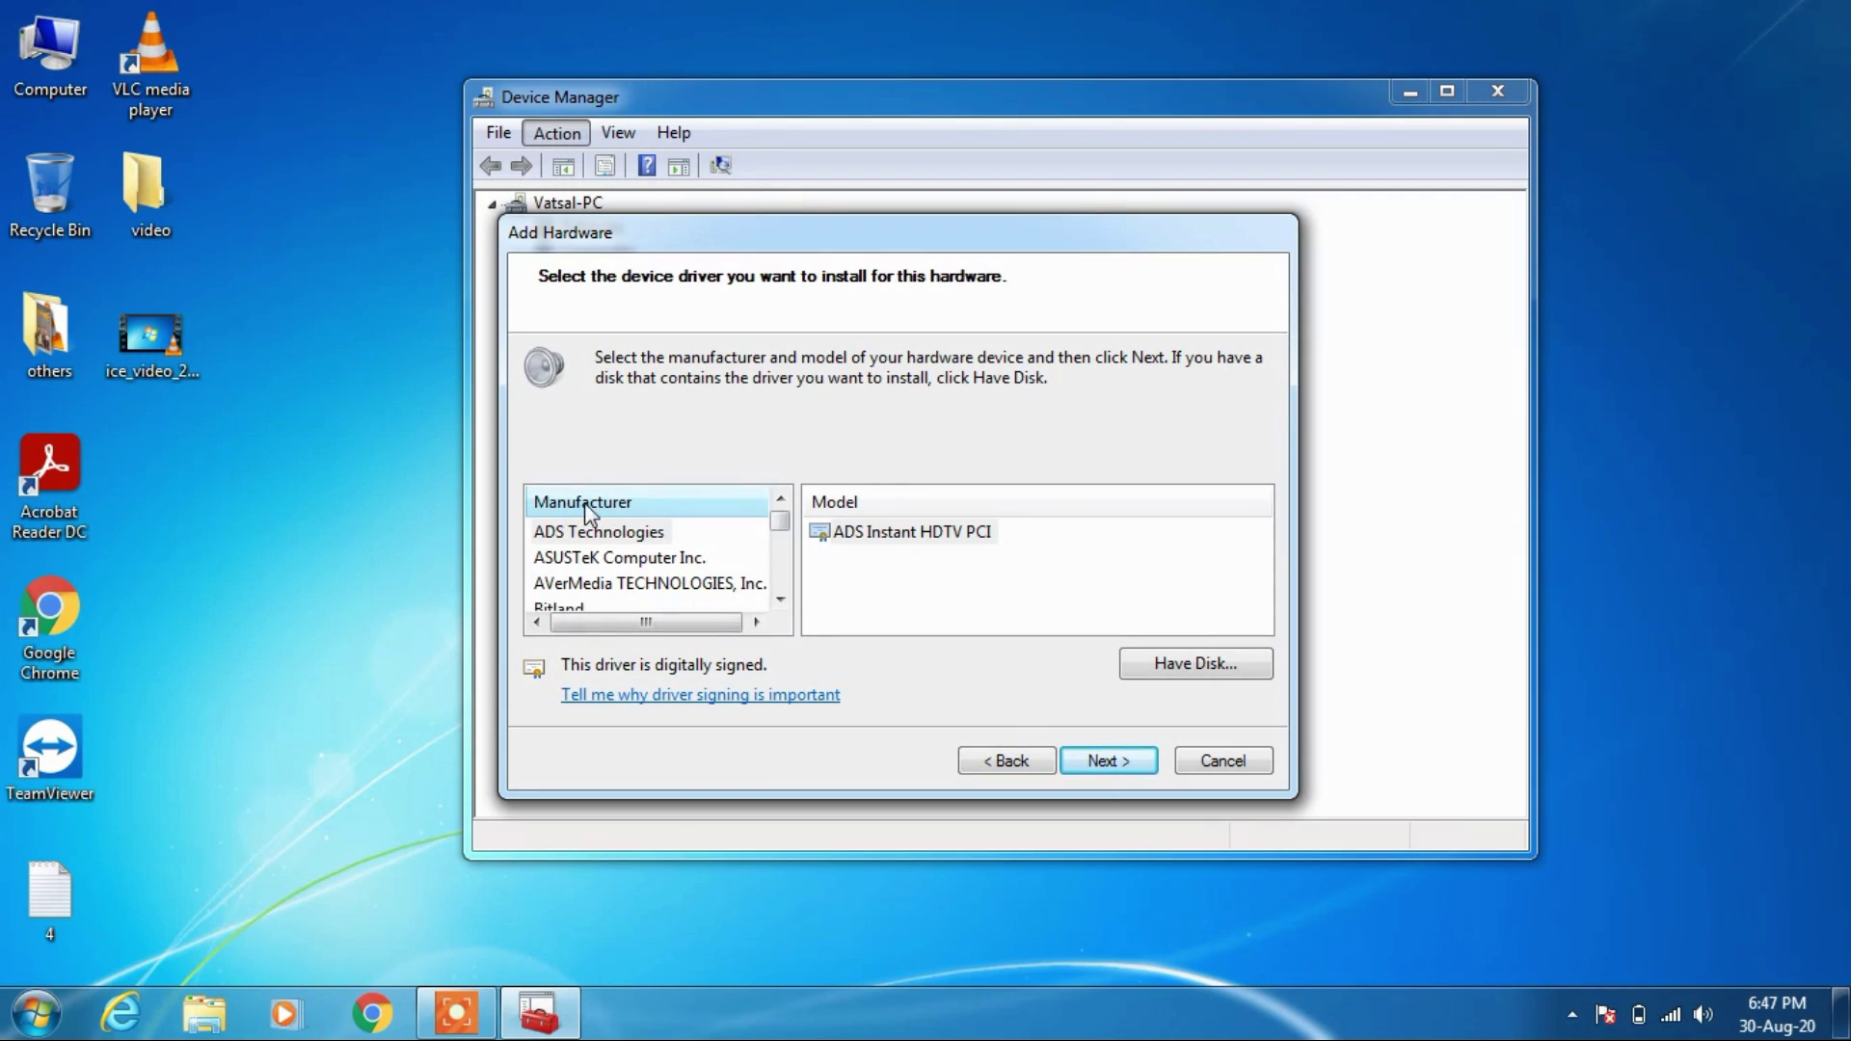
Step: Choose Realtek Bluetooth as the manufacturer and Realtek Bluetooth A2dp Device as the model to install
{"action": "scroll", "coordinate": [626, 551], "scroll_direction": "down", "scroll_amount": 3}
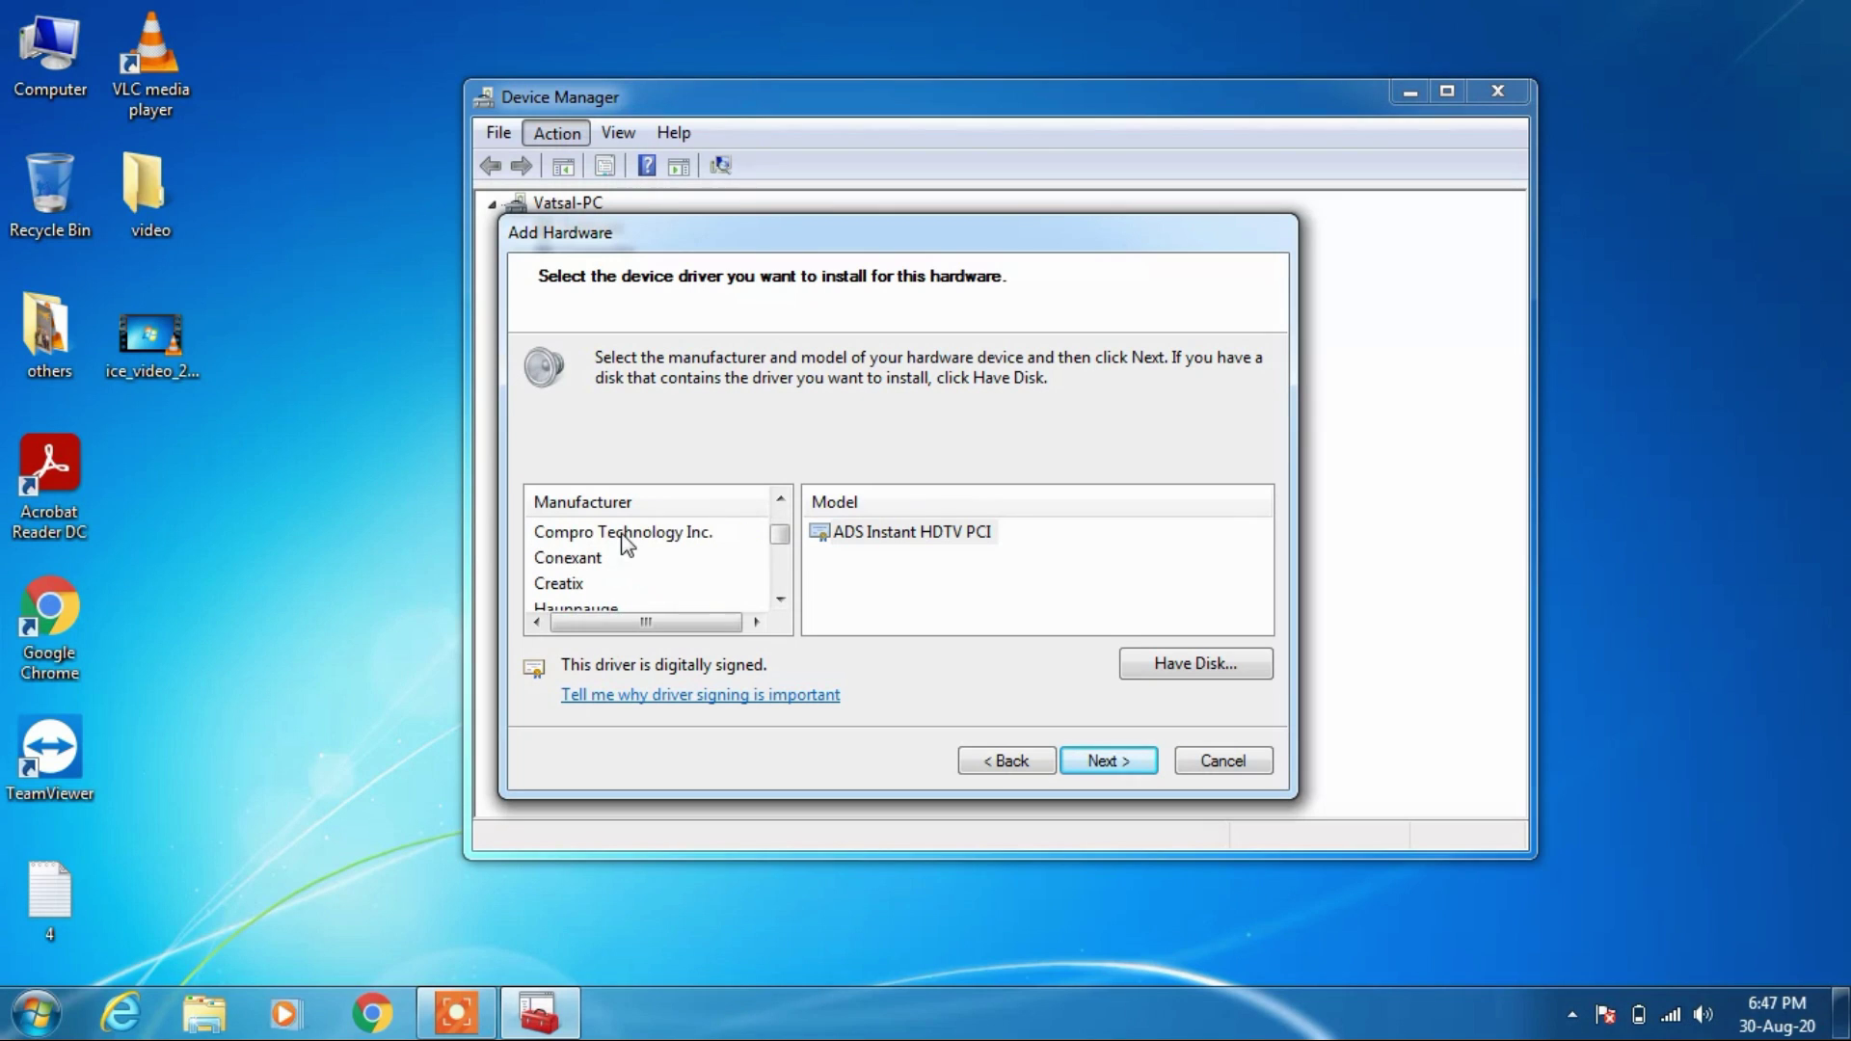
{"action": "scroll", "coordinate": [629, 555], "scroll_direction": "down", "scroll_amount": 3}
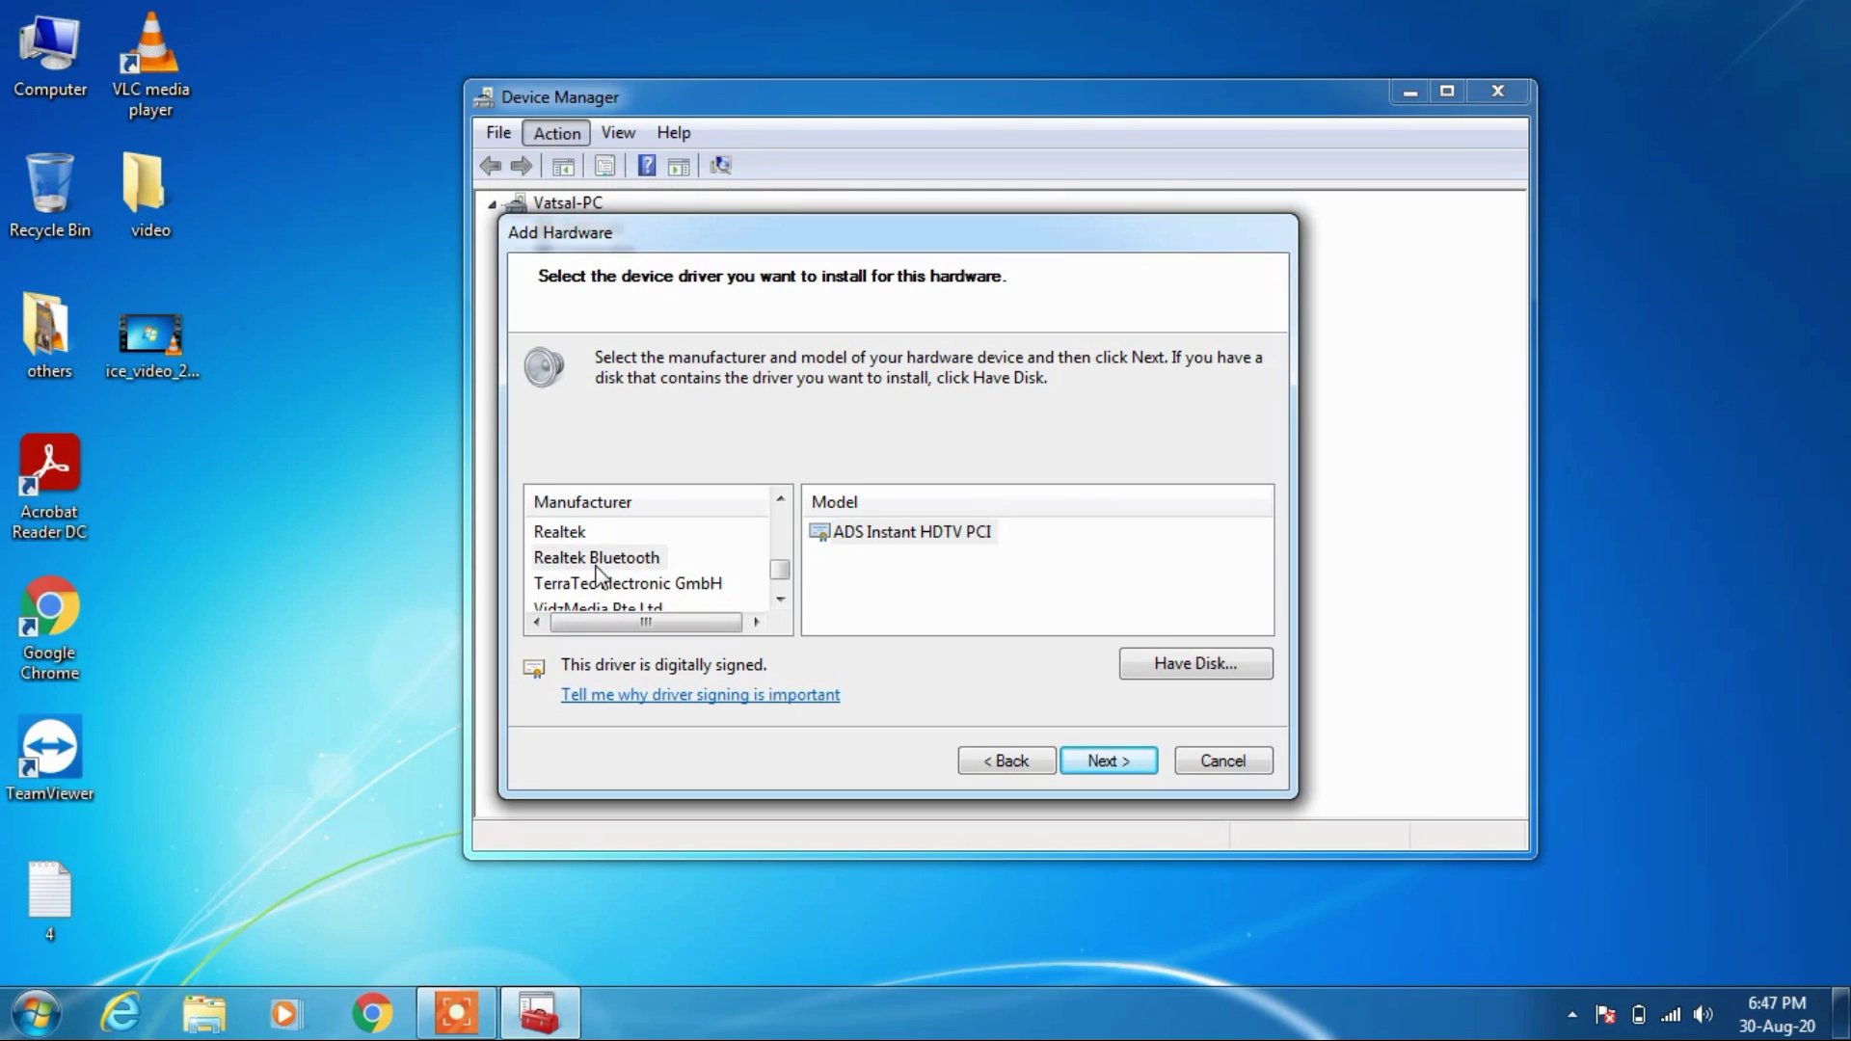
{"action": "left_click", "coordinate": [592, 563]}
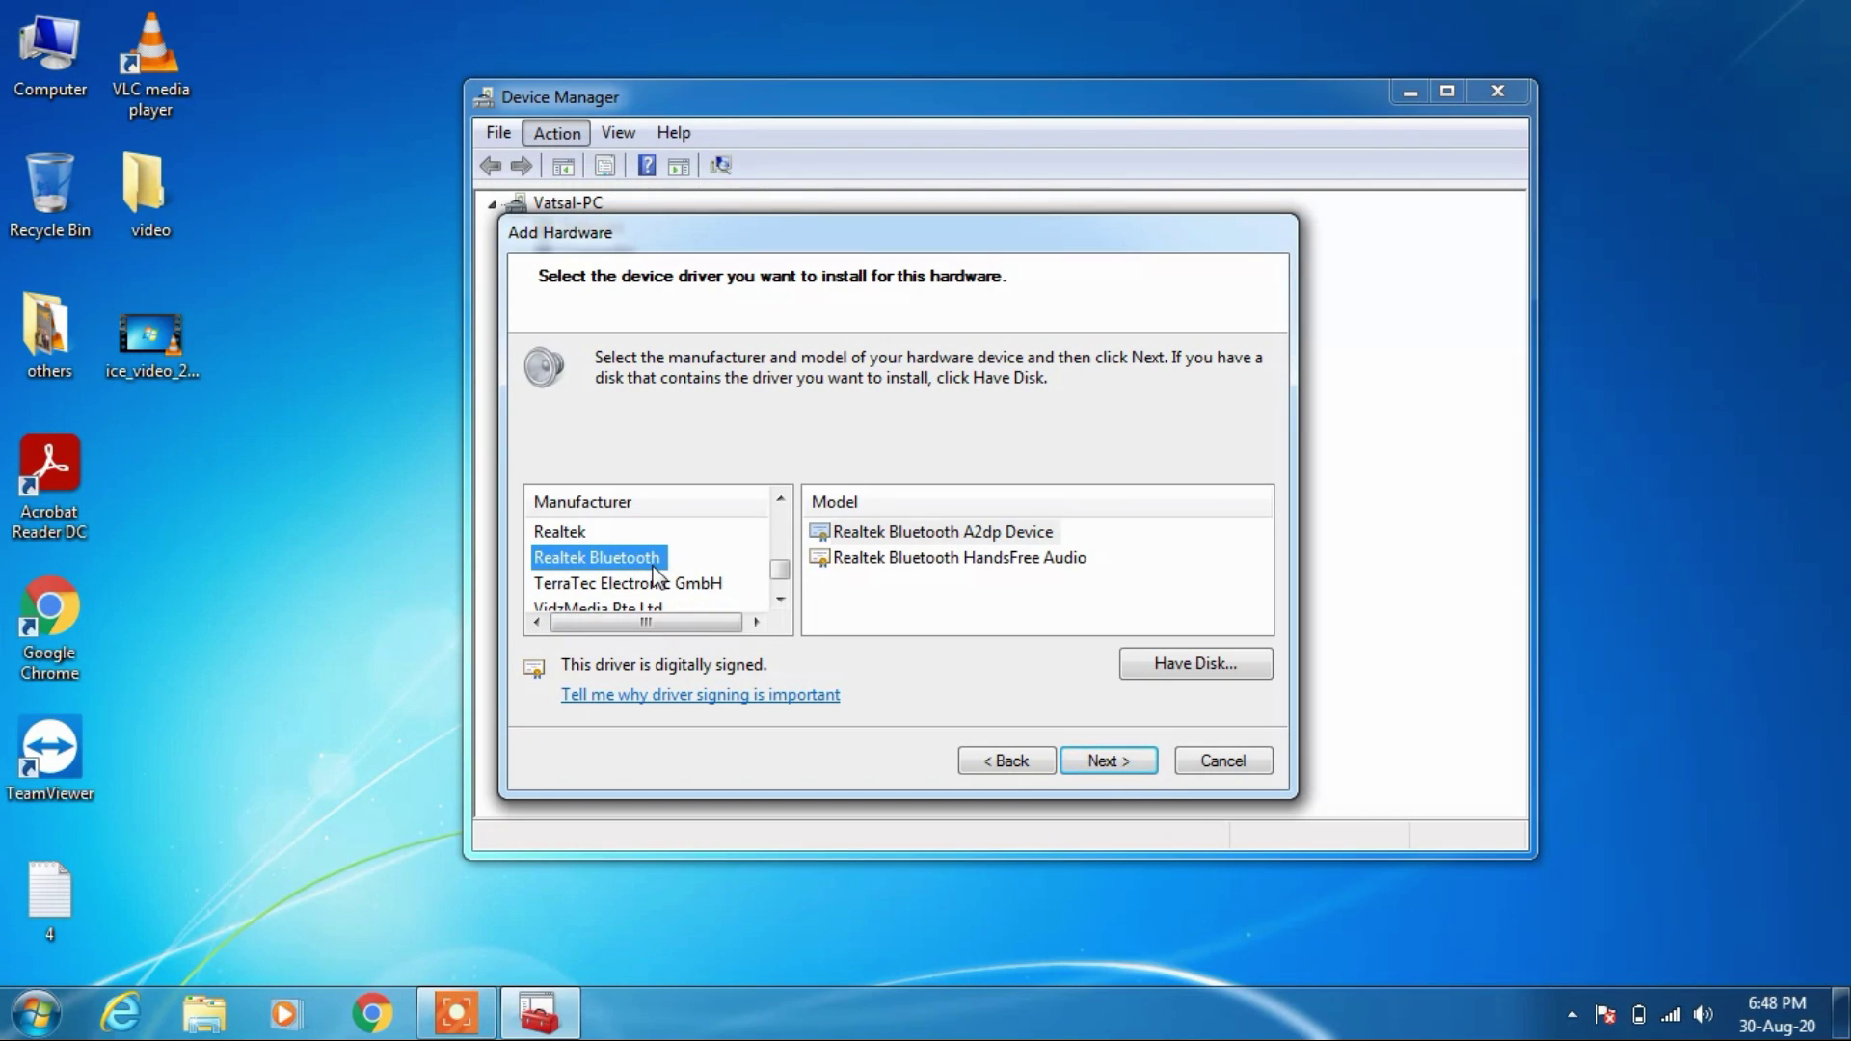
{"action": "left_click", "coordinate": [896, 541]}
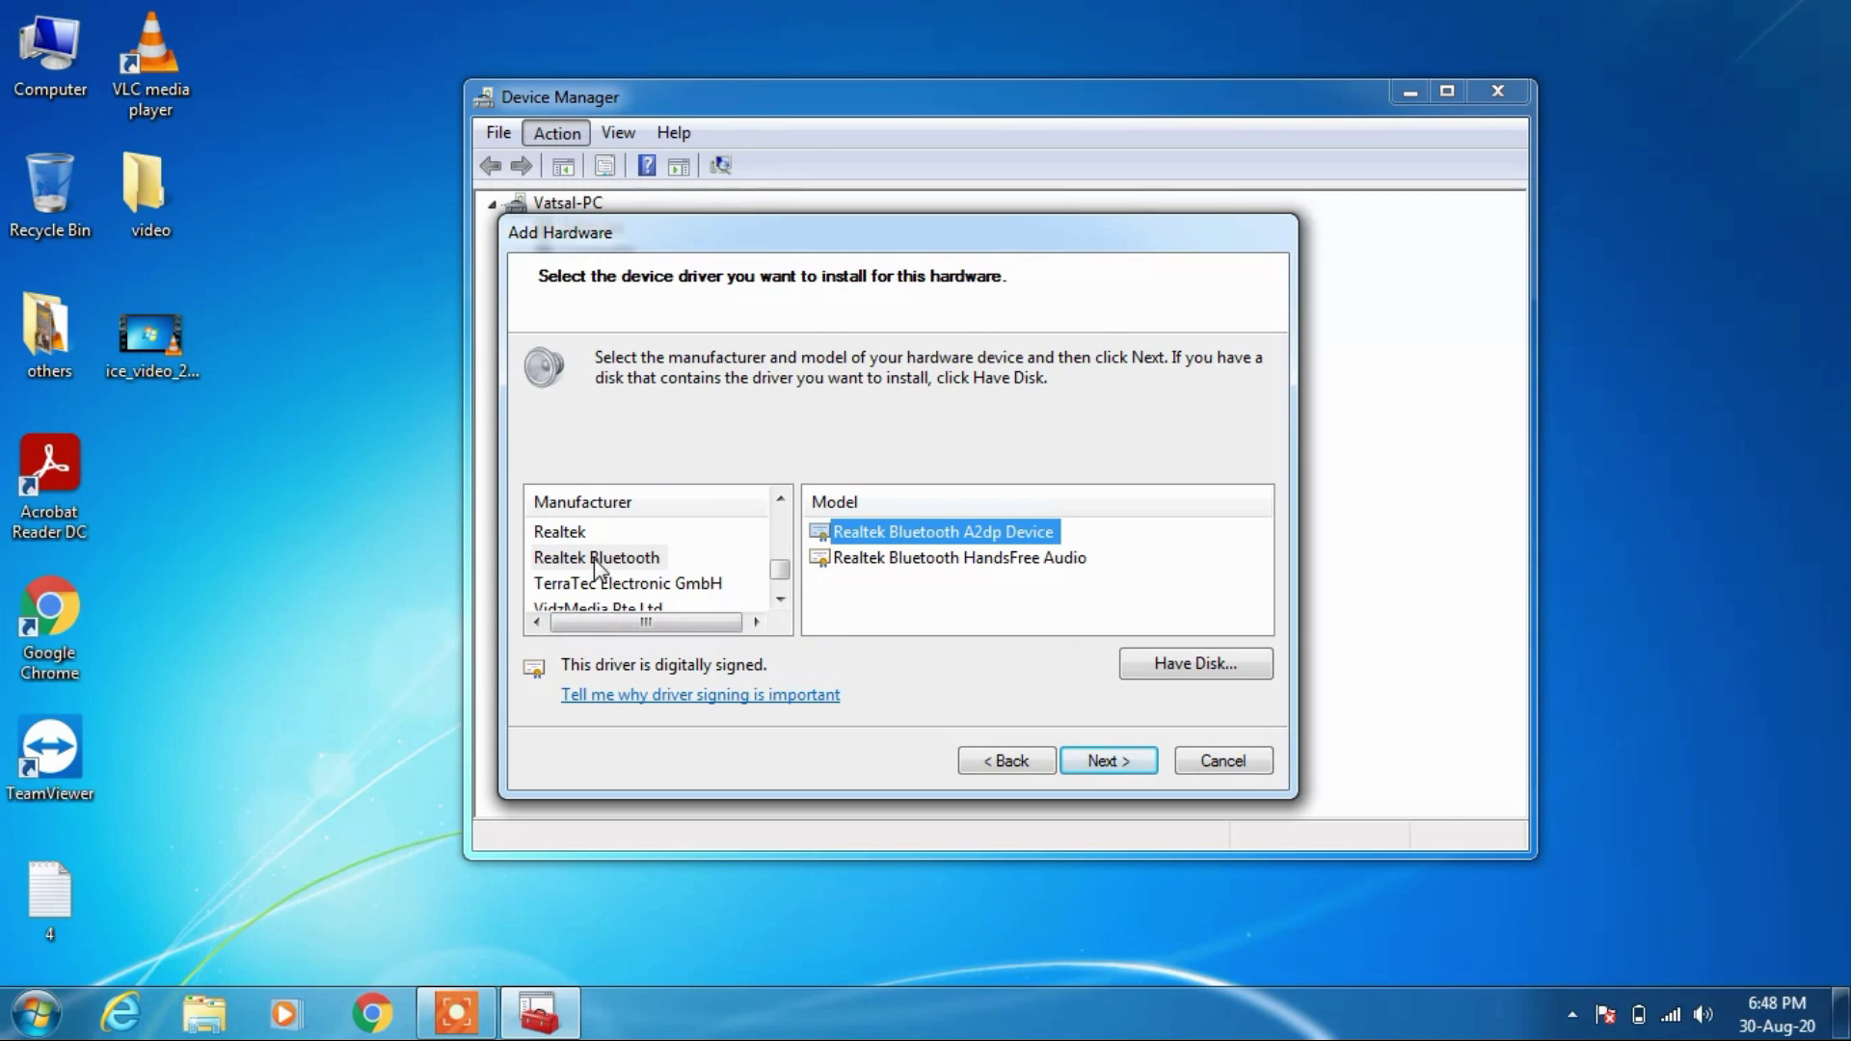
{"action": "scroll", "coordinate": [603, 576], "scroll_direction": "down", "scroll_amount": 1}
{"action": "scroll", "coordinate": [600, 571], "scroll_direction": "up", "scroll_amount": 3}
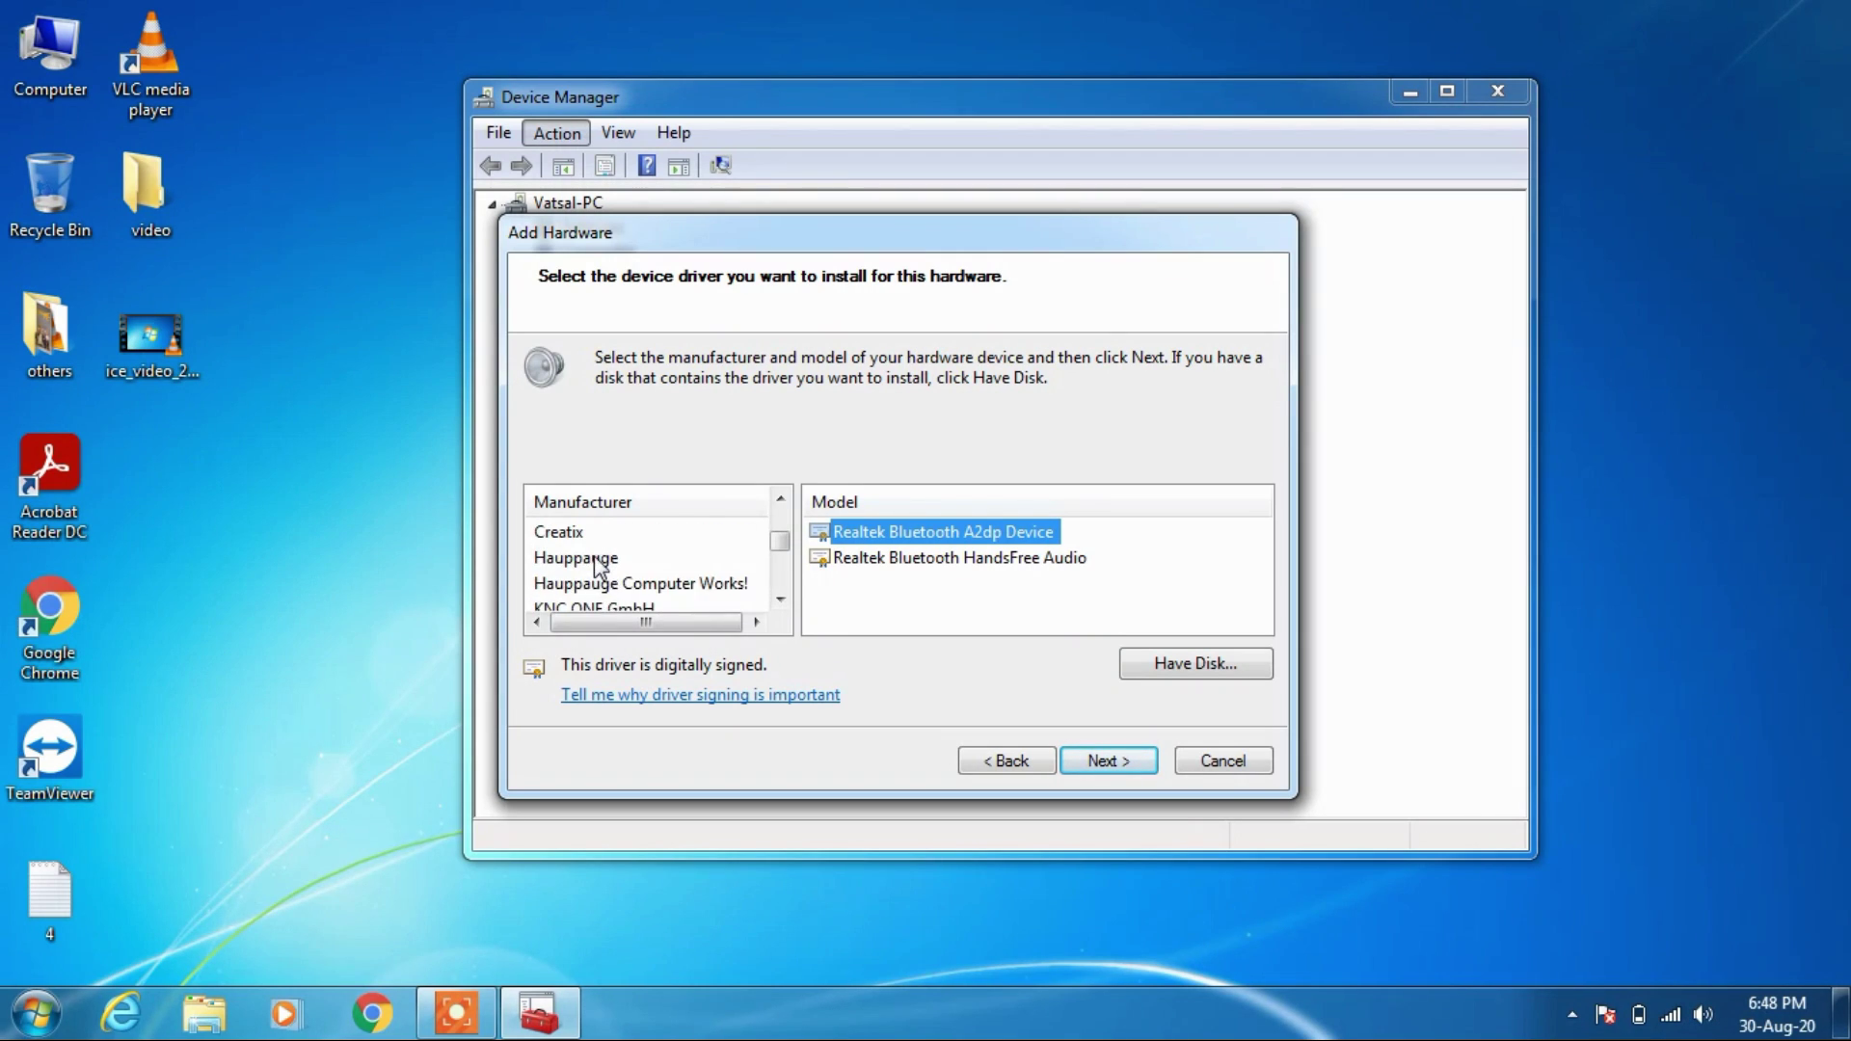
{"action": "scroll", "coordinate": [598, 569], "scroll_direction": "down", "scroll_amount": 3}
{"action": "scroll", "coordinate": [598, 544], "scroll_direction": "up", "scroll_amount": 3}
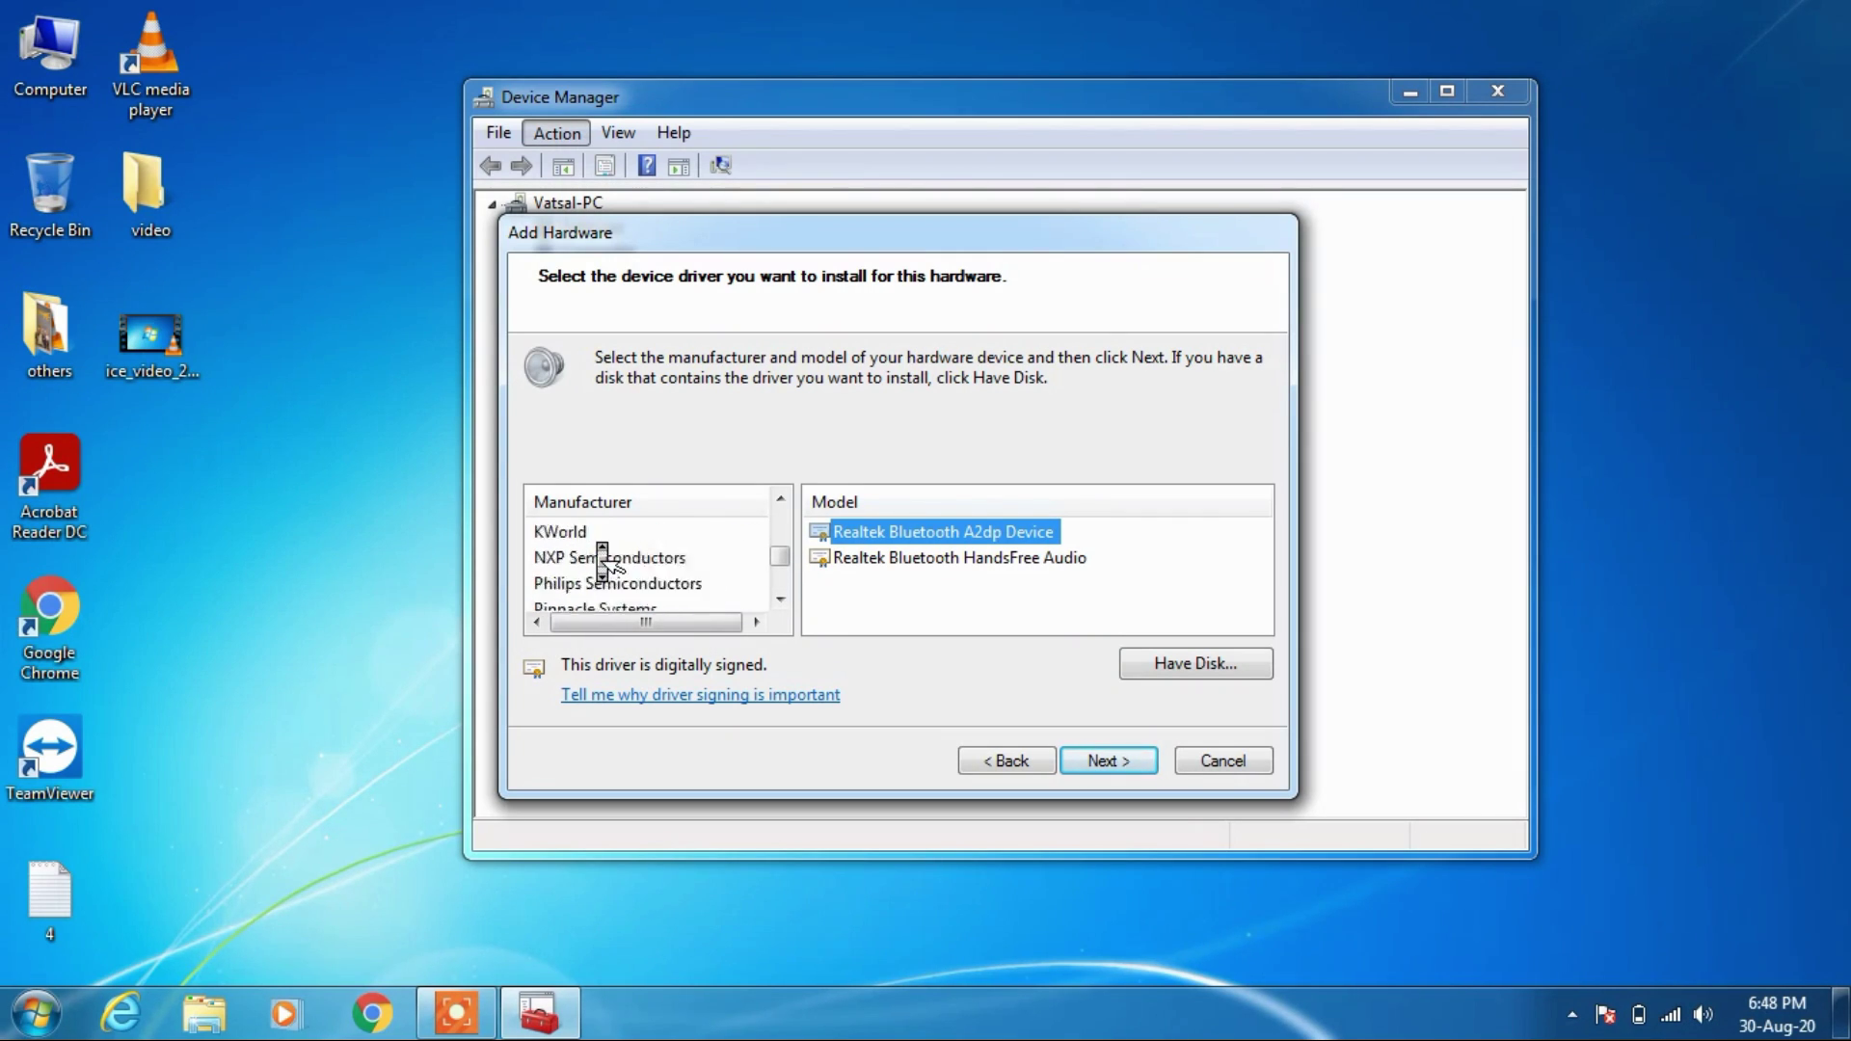
{"action": "scroll", "coordinate": [597, 543], "scroll_direction": "down", "scroll_amount": 2}
{"action": "left_click", "coordinate": [607, 599]}
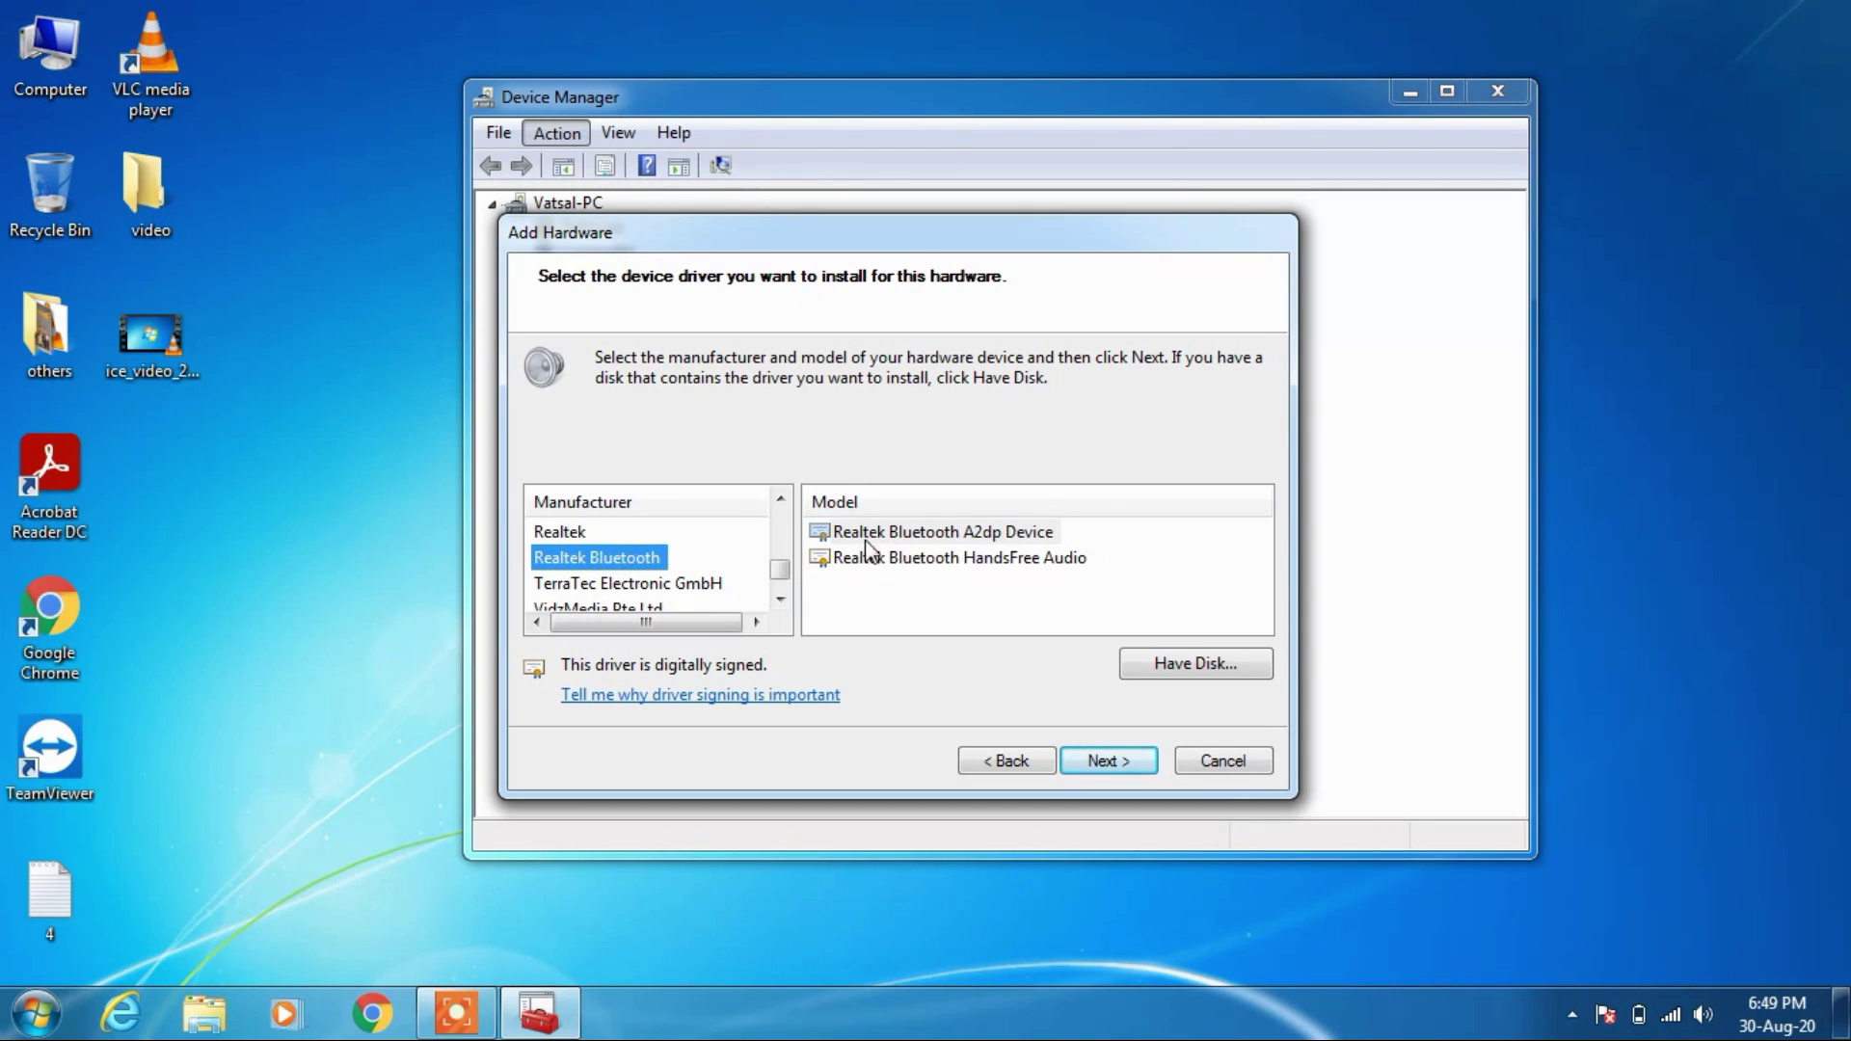
{"action": "left_click", "coordinate": [898, 538]}
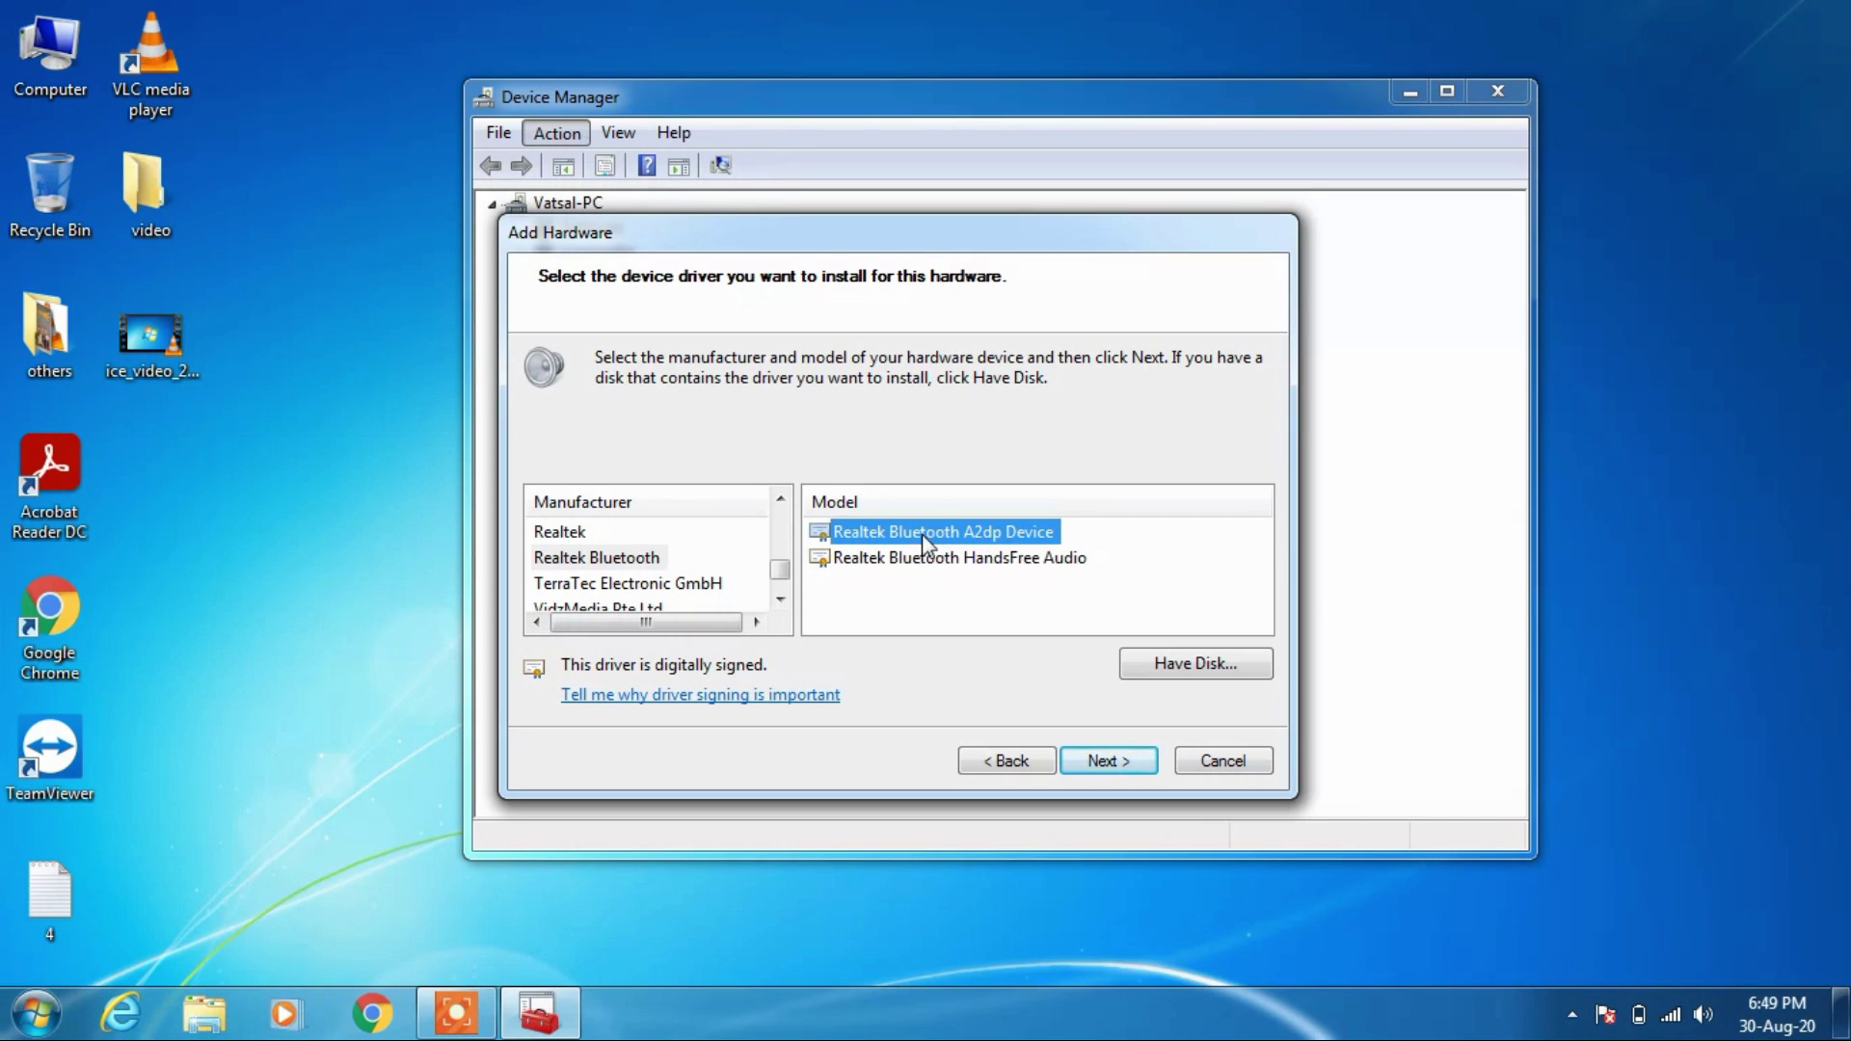
Step: Install the chosen Realtek Bluetooth A2dp Device and finish the Add Hardware wizard
{"action": "left_click", "coordinate": [1104, 762]}
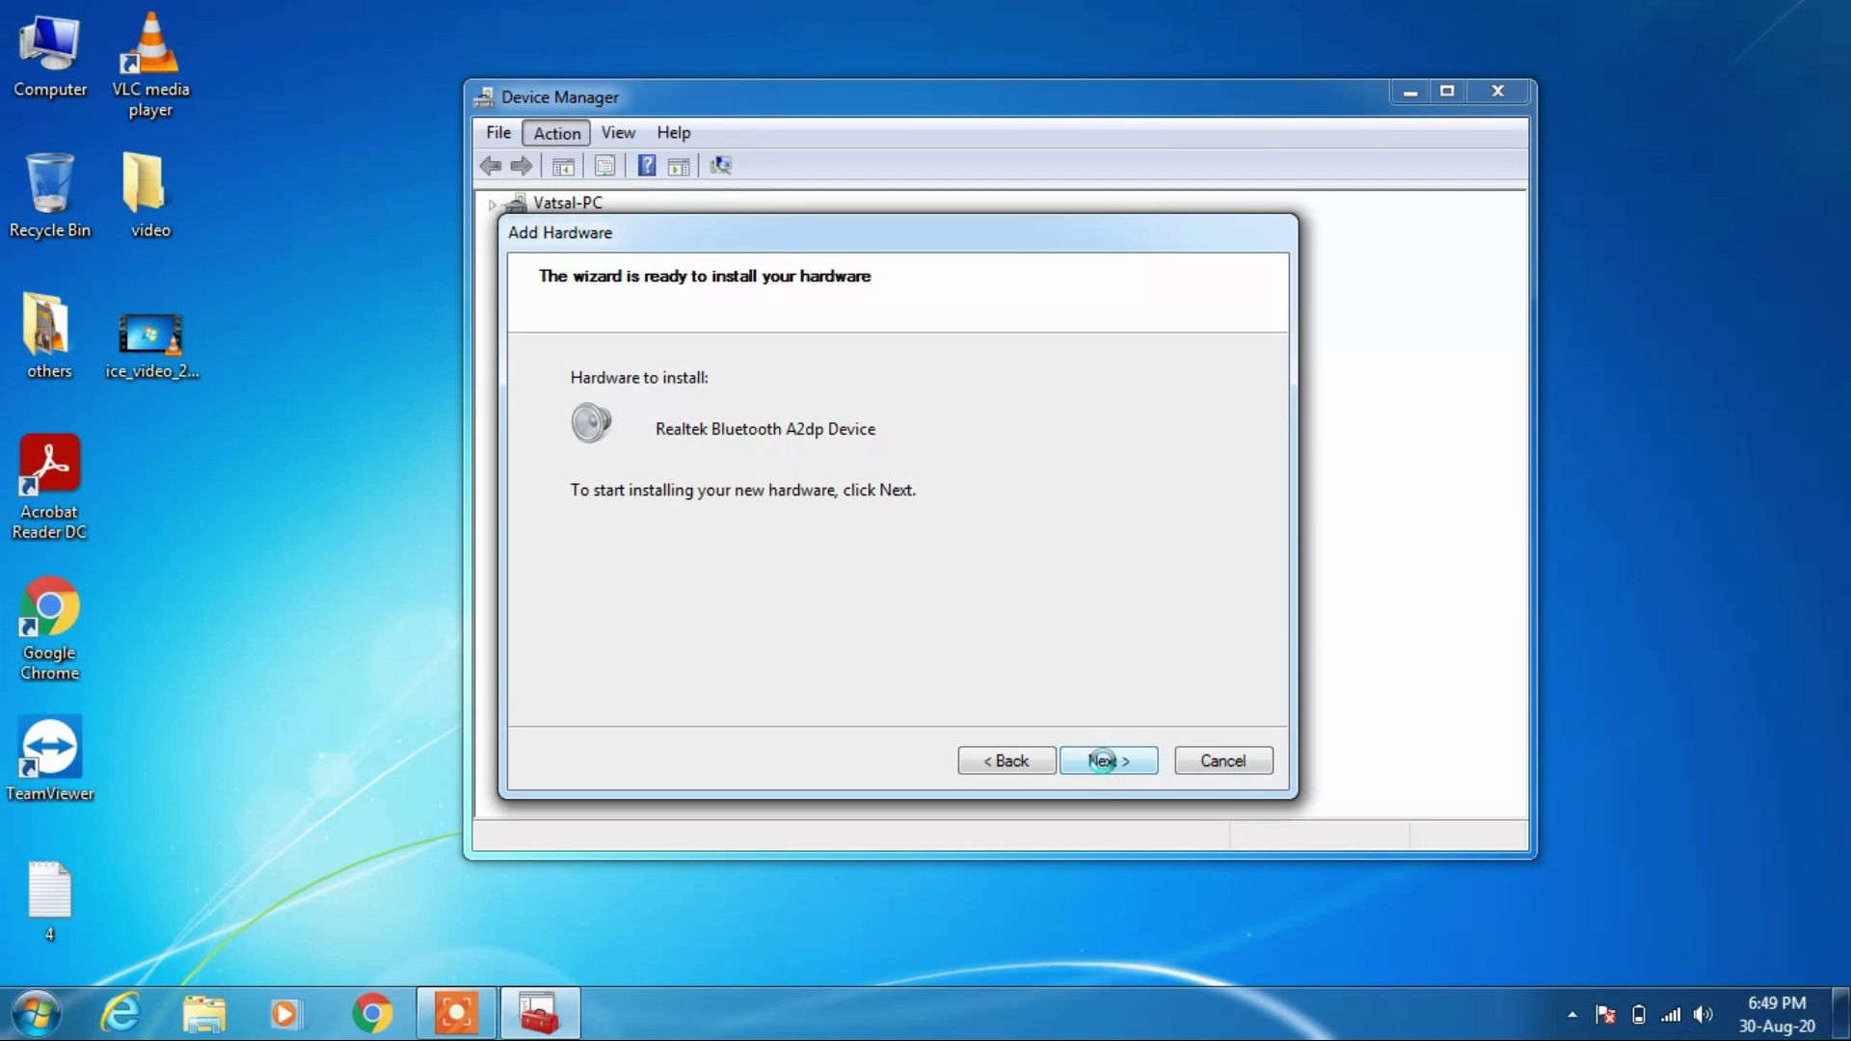
{"action": "left_click", "coordinate": [1104, 762]}
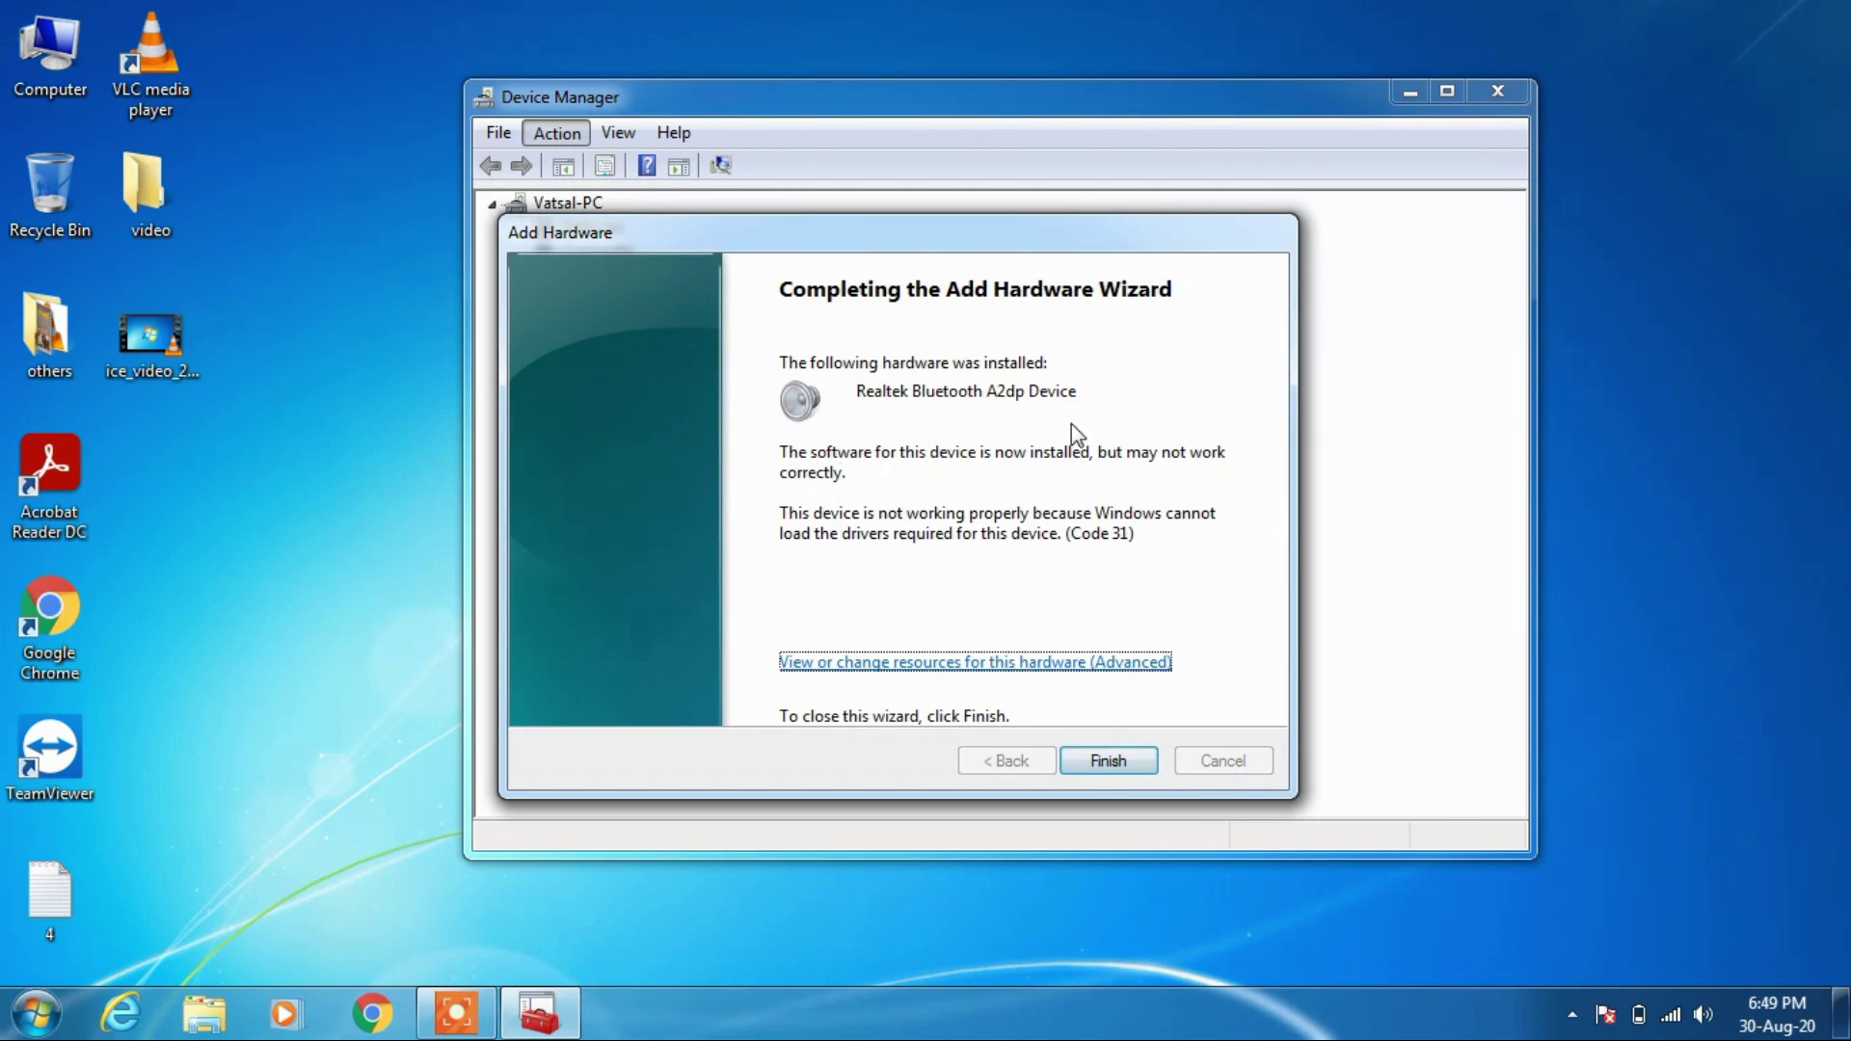
{"action": "left_click", "coordinate": [1099, 765]}
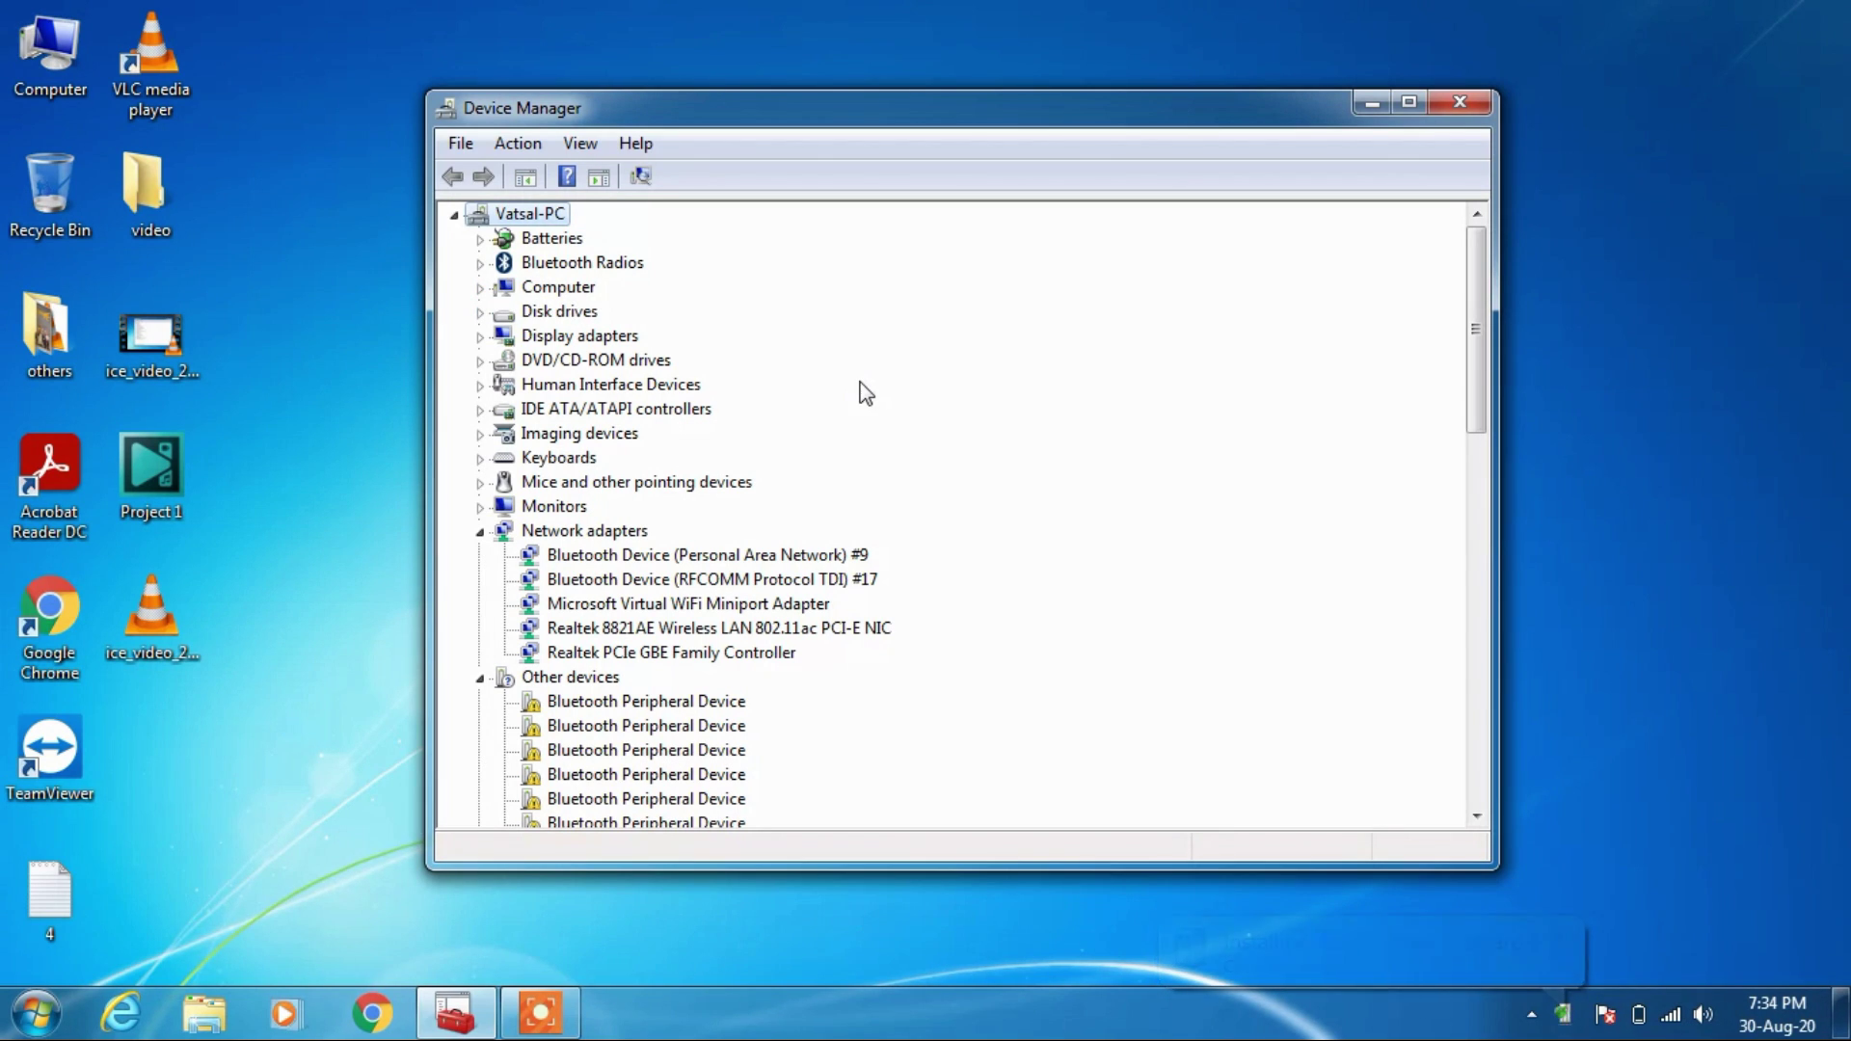
Step: Expand Bluetooth Radios and start a driver software update for the Generic Bluetooth Adapter
{"action": "scroll", "coordinate": [1036, 497], "scroll_direction": "down", "scroll_amount": 7}
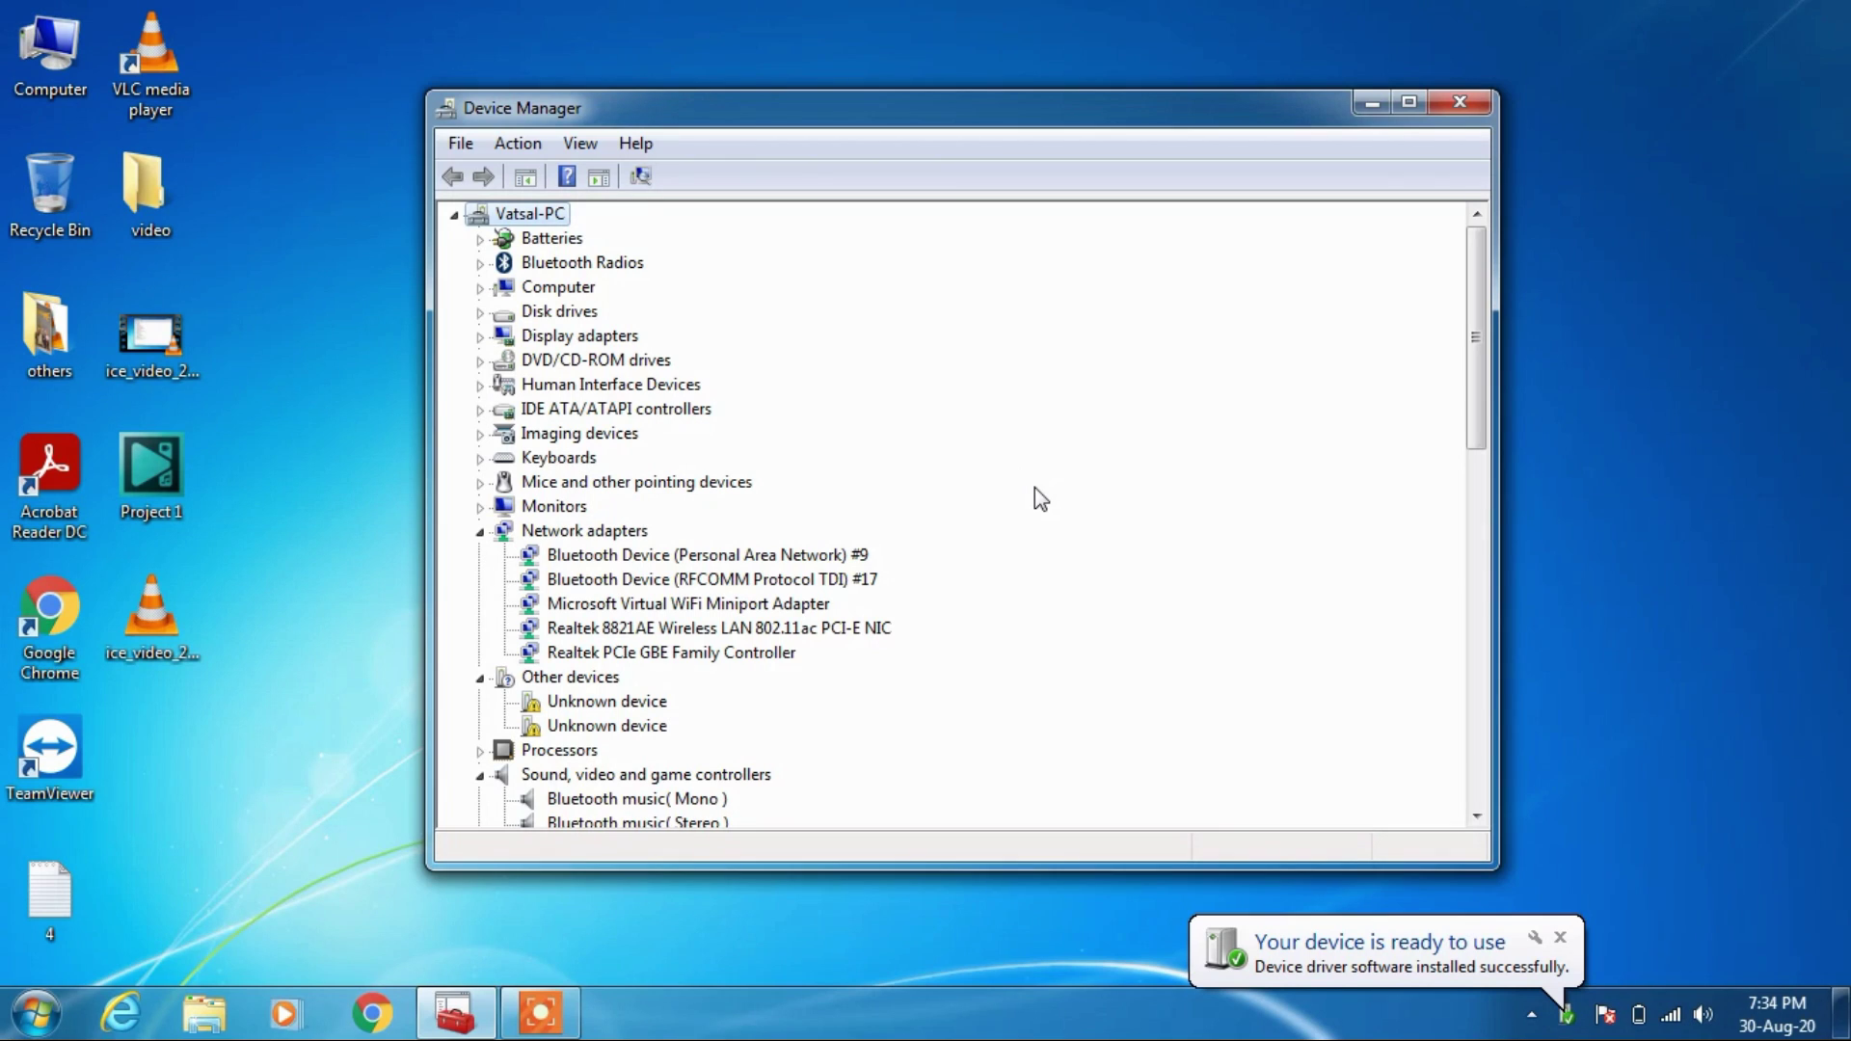
{"action": "left_click", "coordinate": [481, 263]}
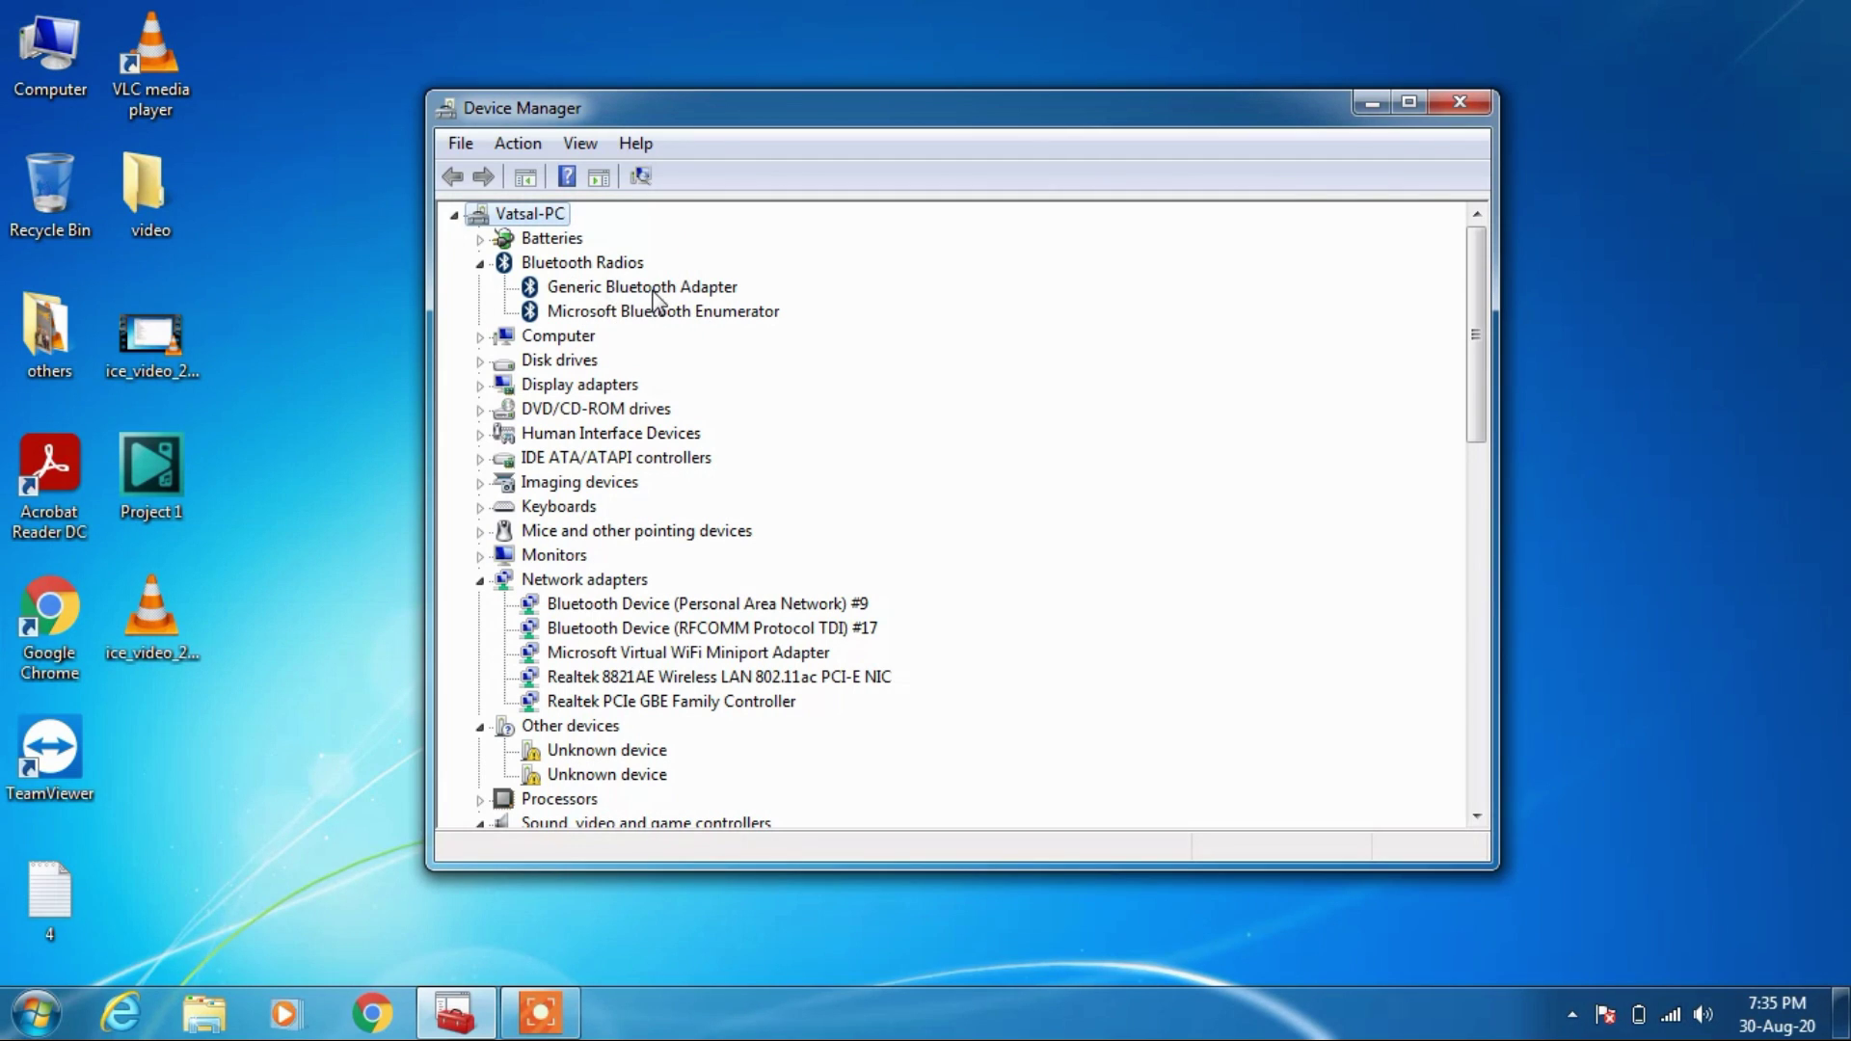
{"action": "left_click", "coordinate": [605, 290]}
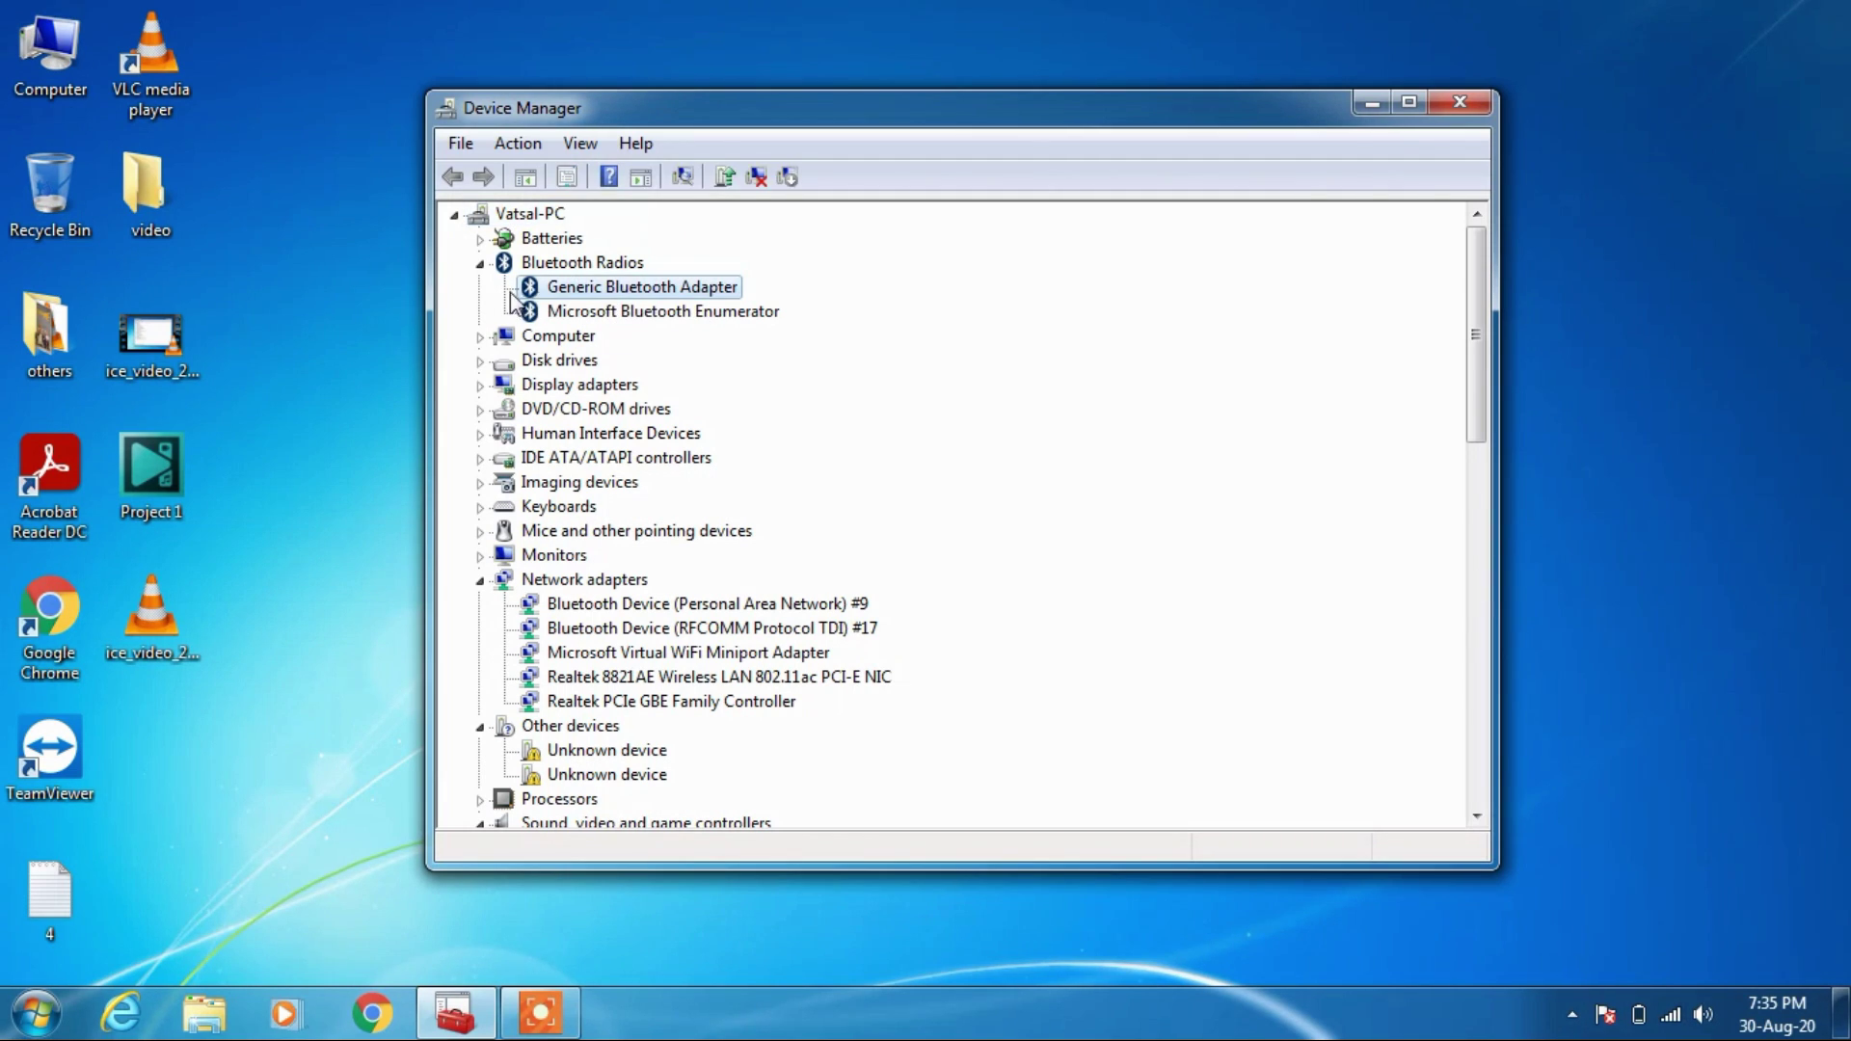
{"action": "right_click", "coordinate": [578, 294]}
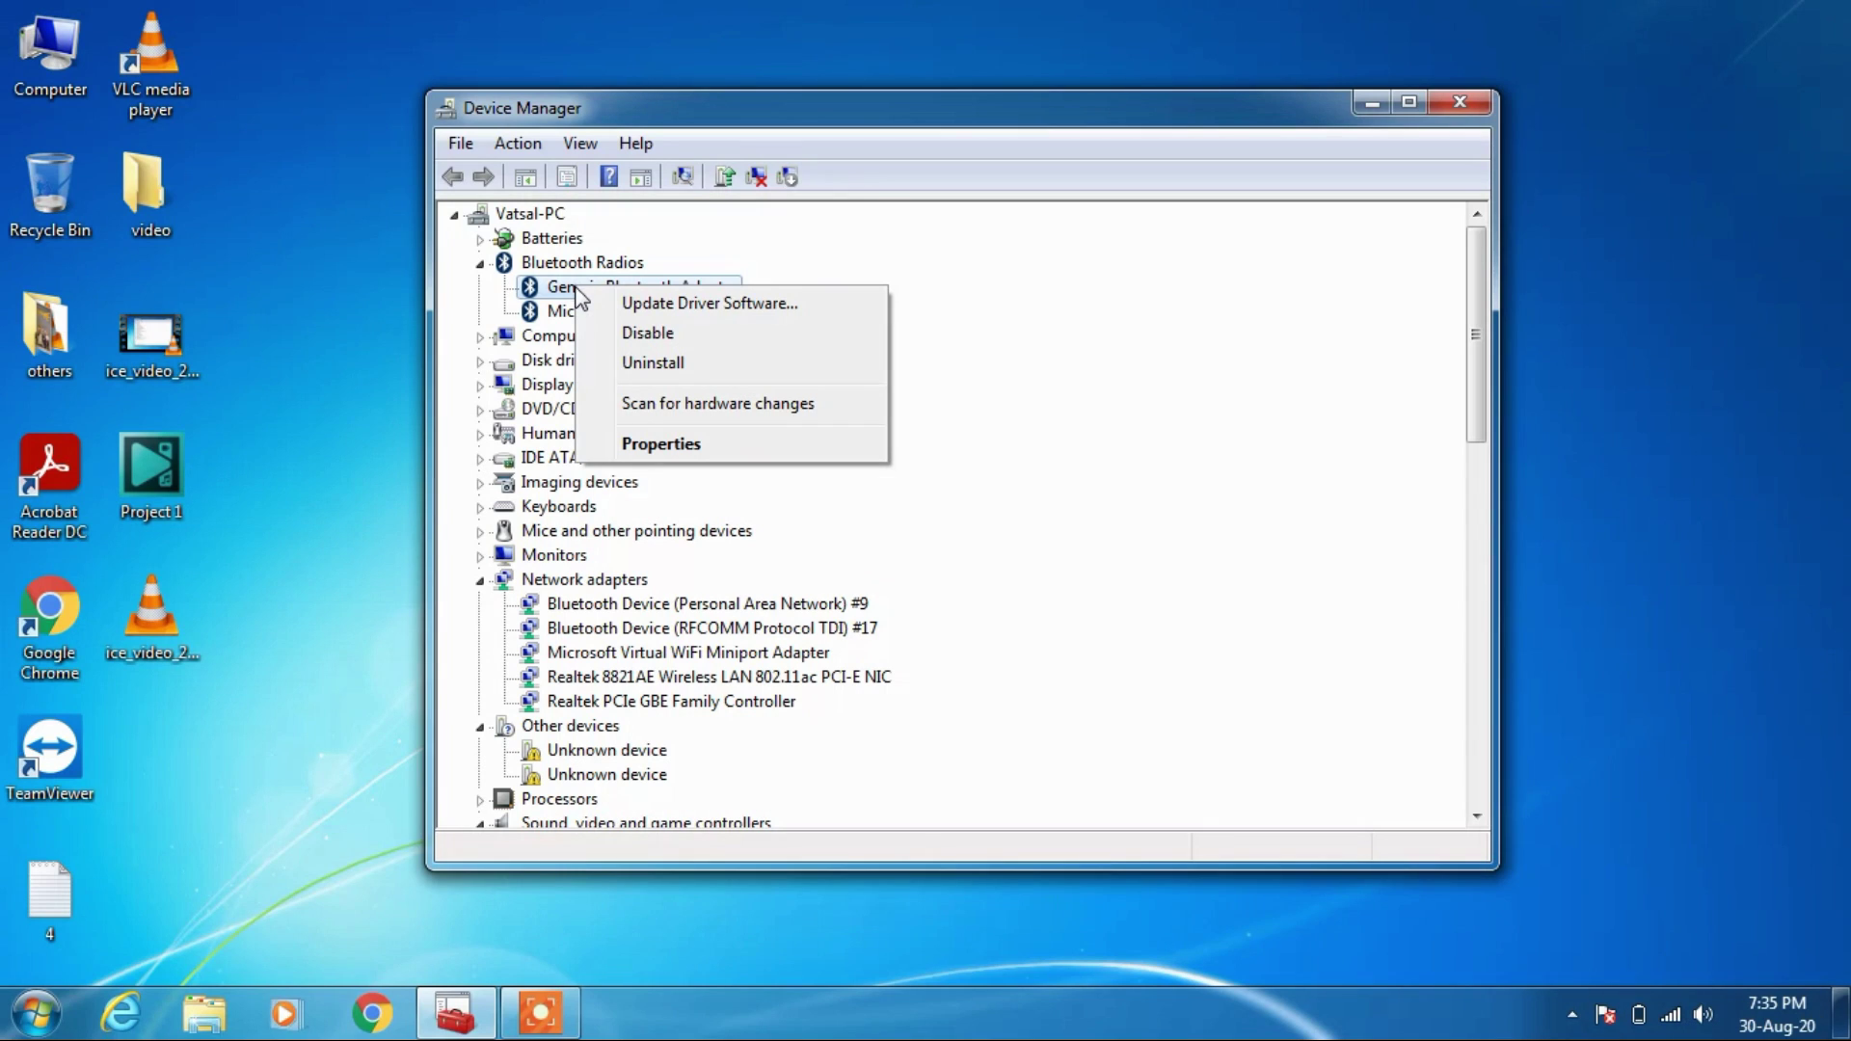
{"action": "left_click", "coordinate": [664, 306]}
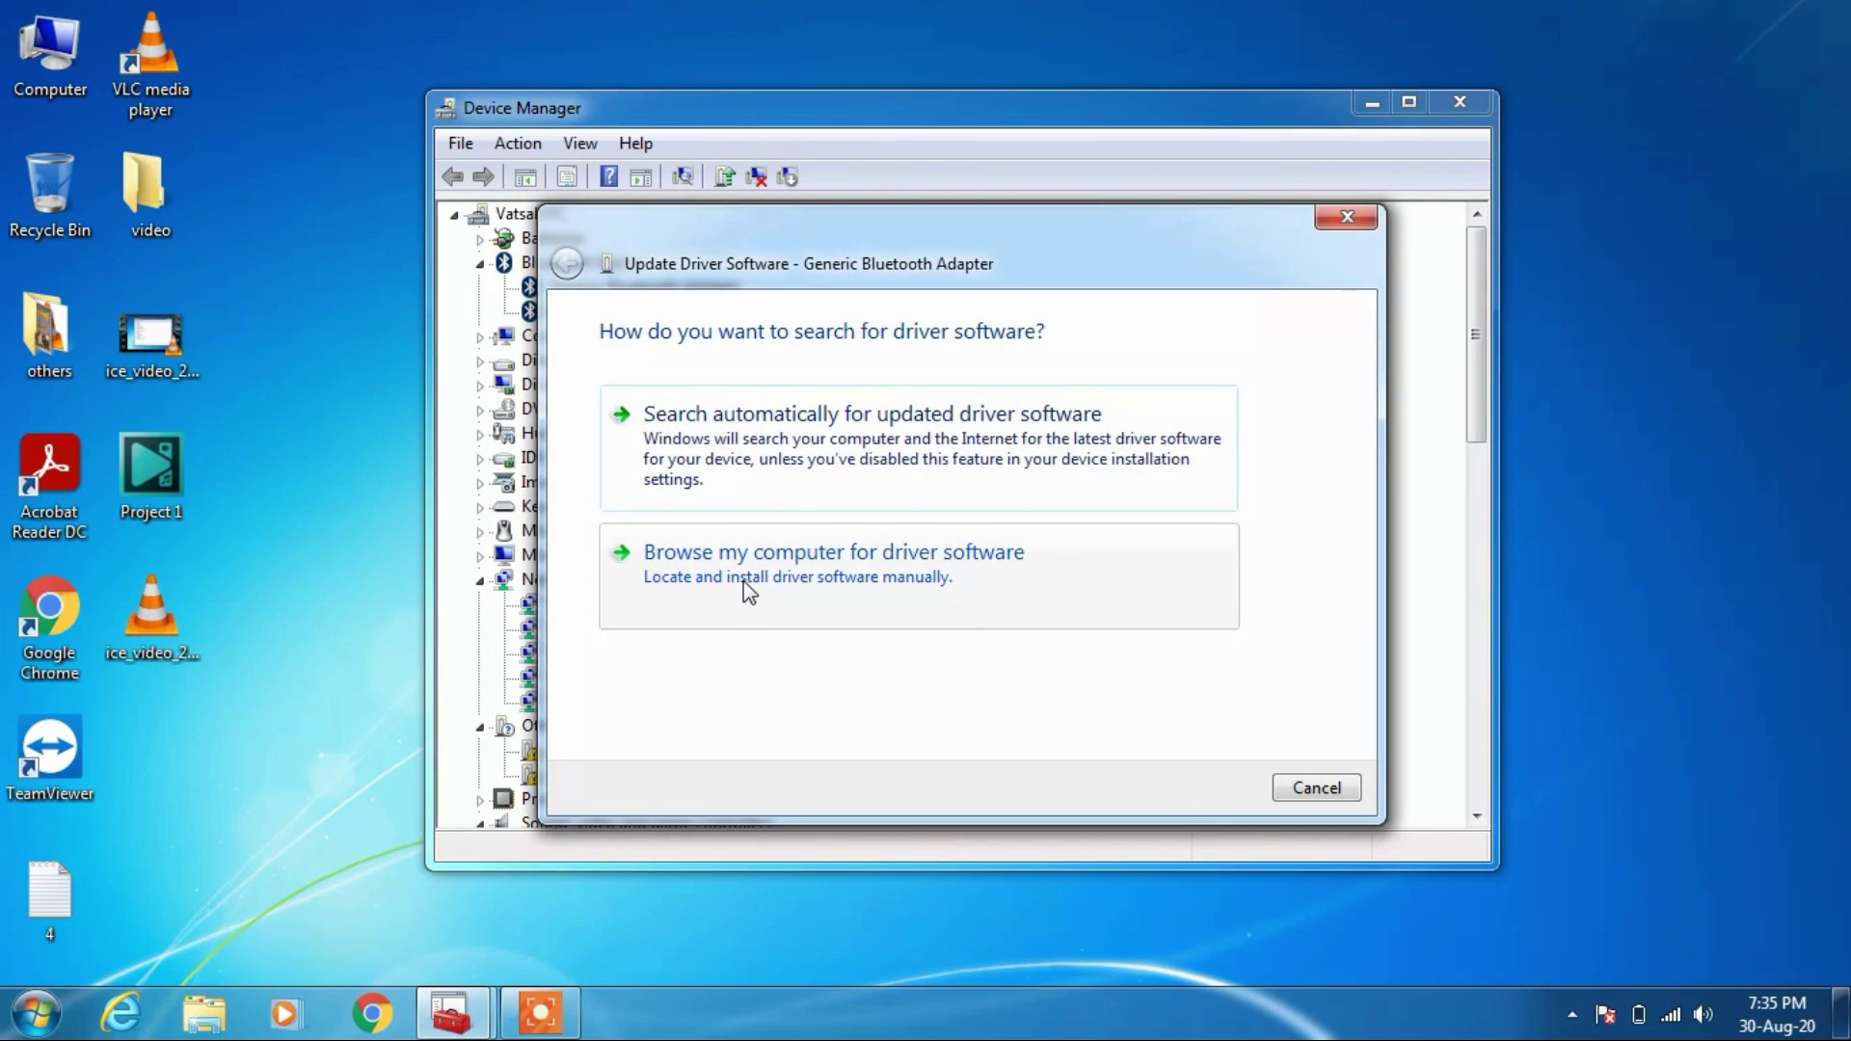
Step: Browse the computer's list of device drivers and install the Realtek Bluetooth Adapter driver for the device
{"action": "left_click", "coordinate": [750, 591]}
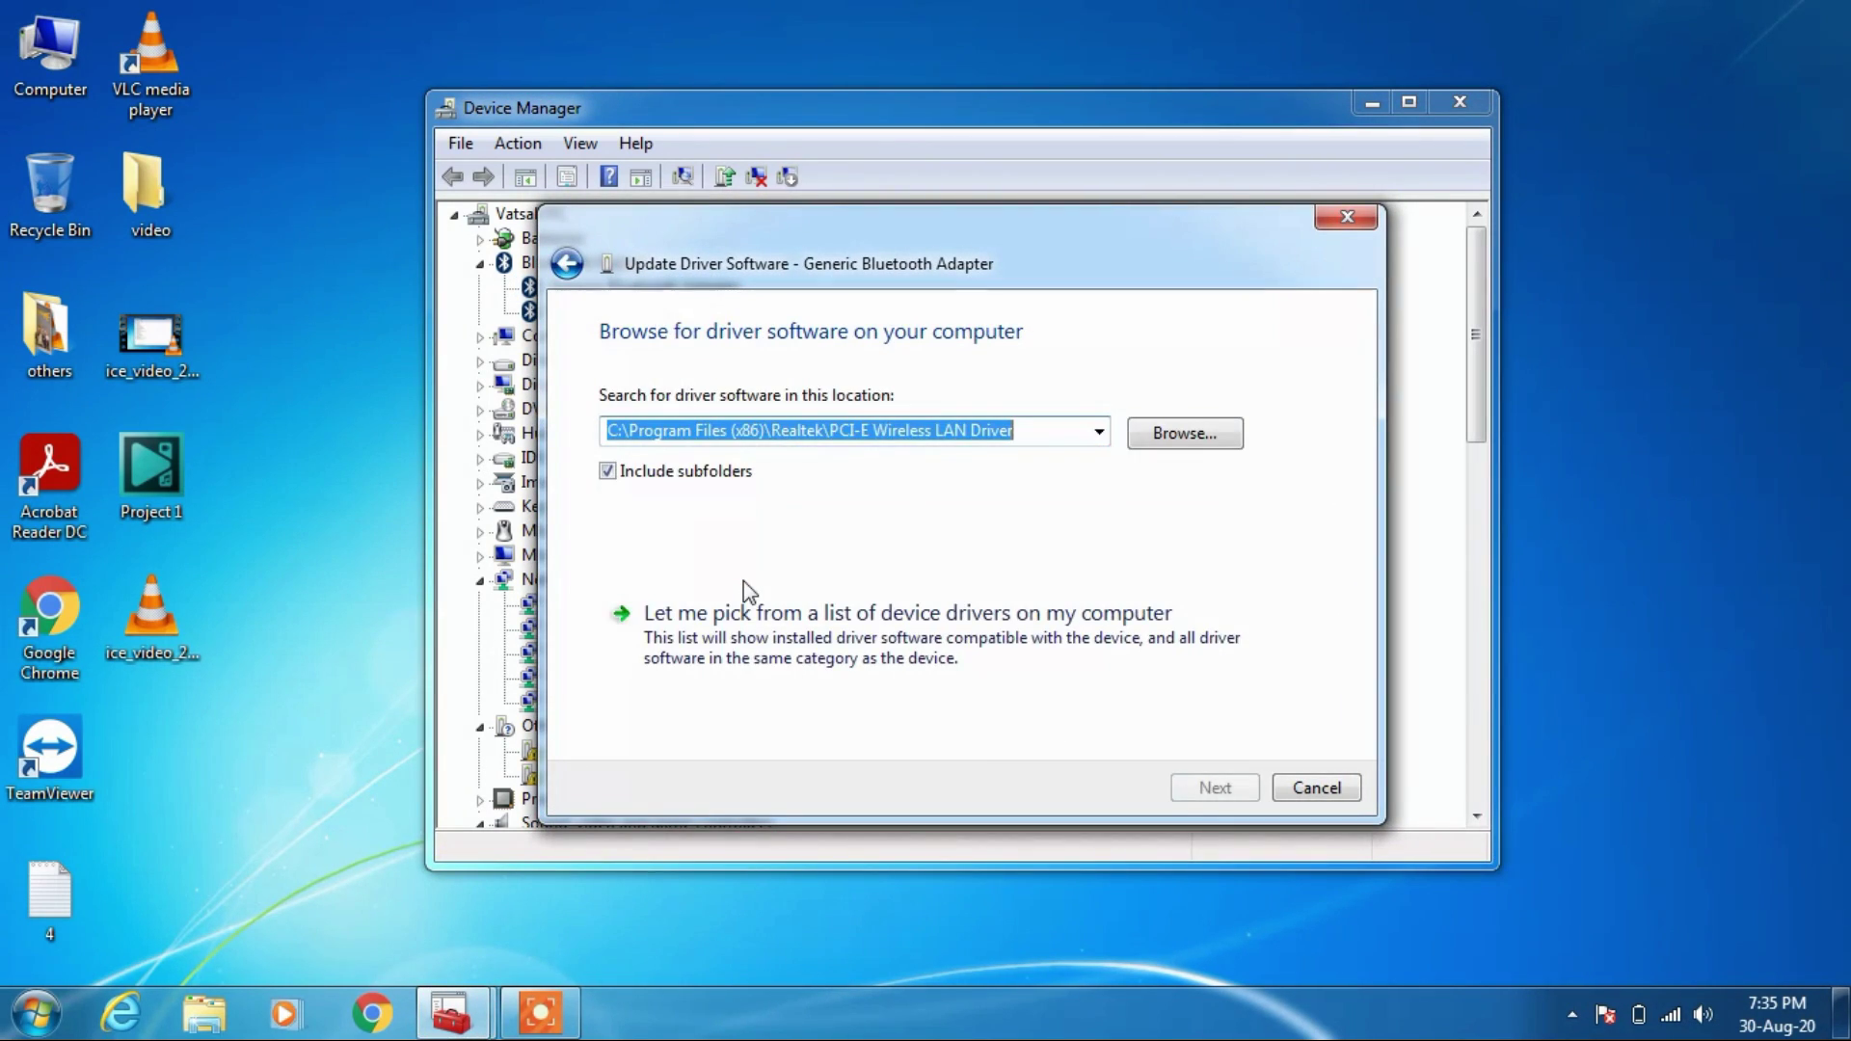
{"action": "left_click", "coordinate": [737, 650]}
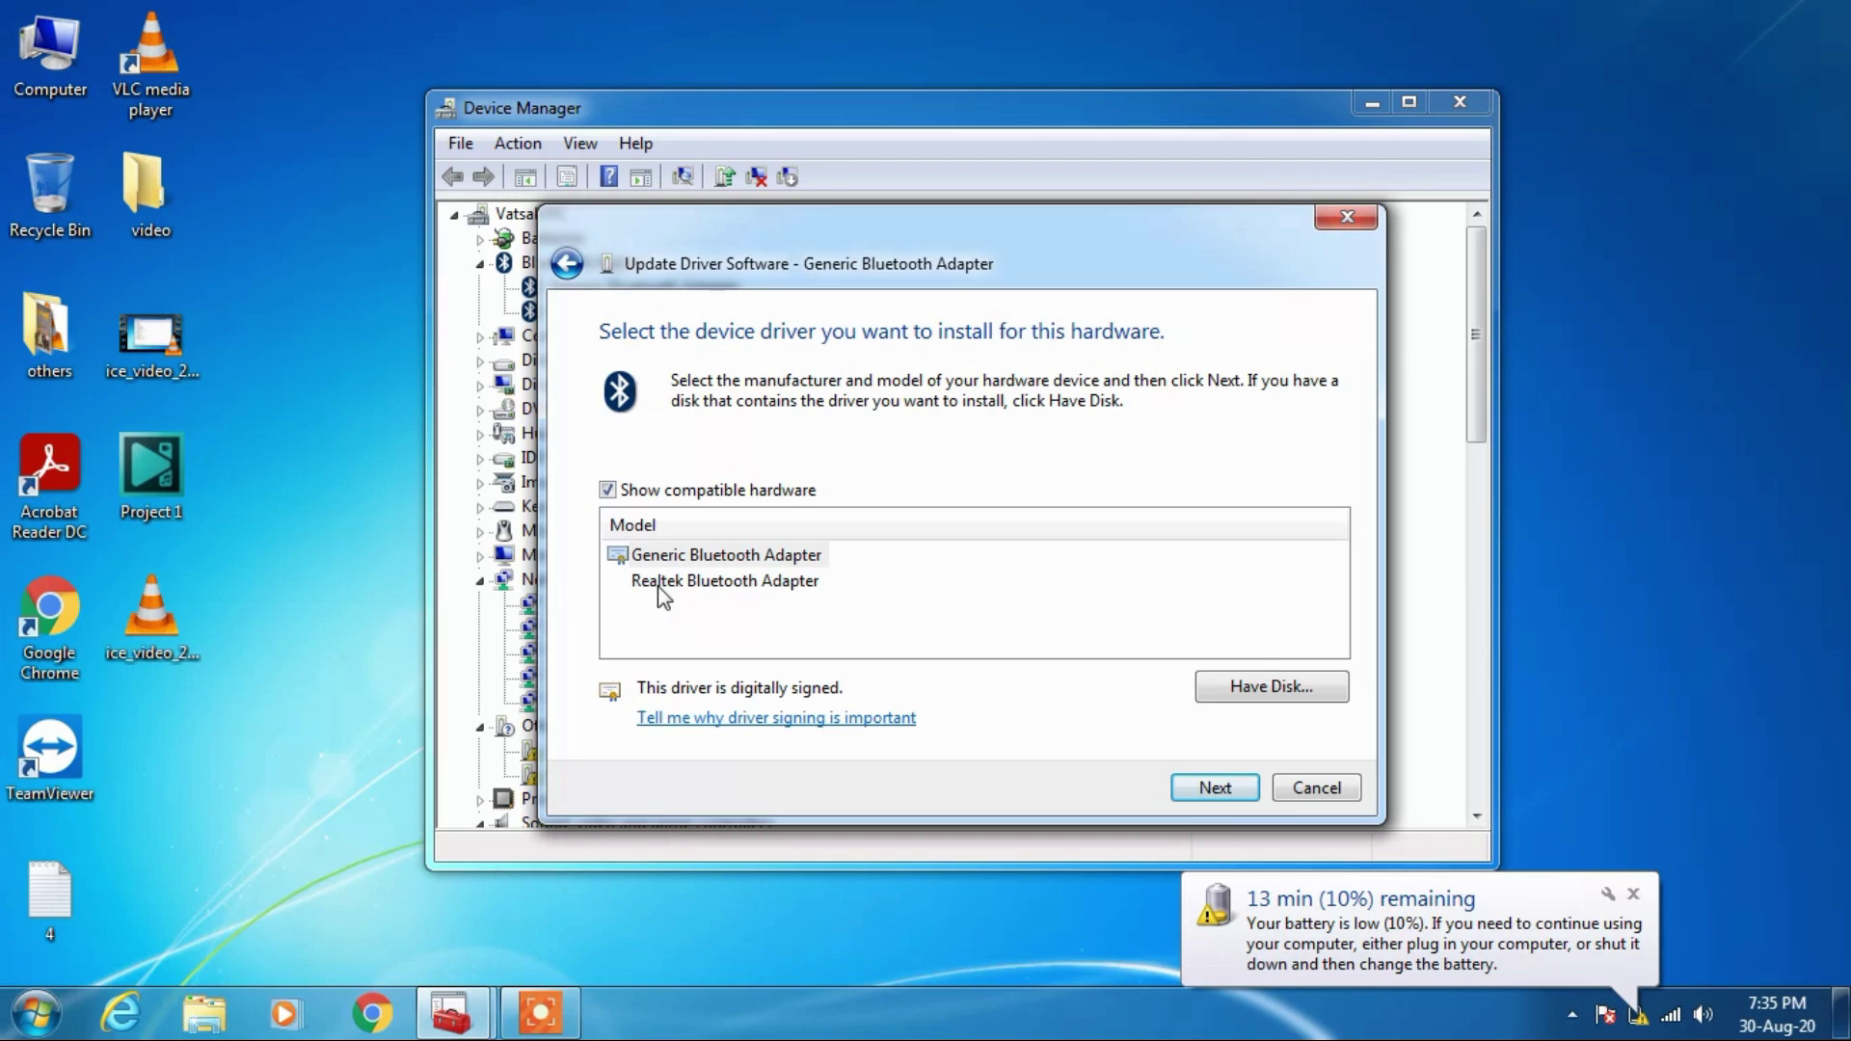
{"action": "left_click", "coordinate": [704, 589]}
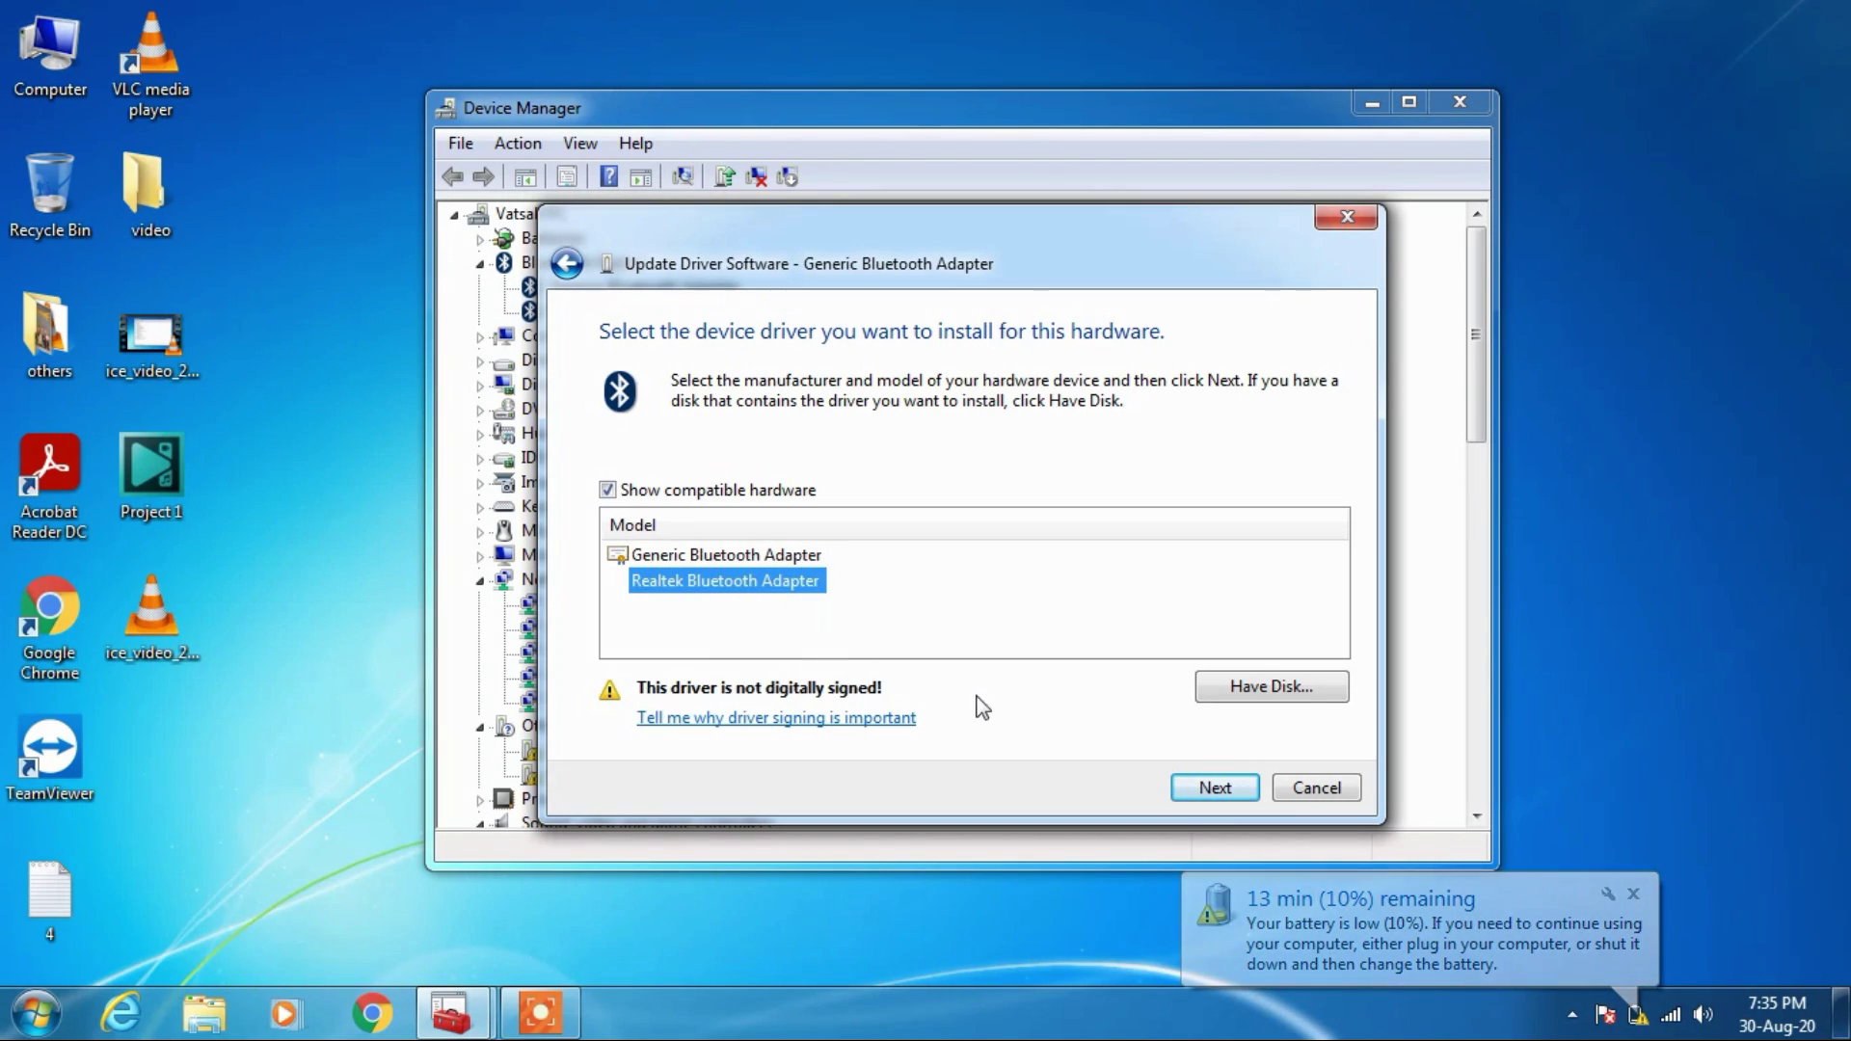
{"action": "left_click", "coordinate": [1201, 788]}
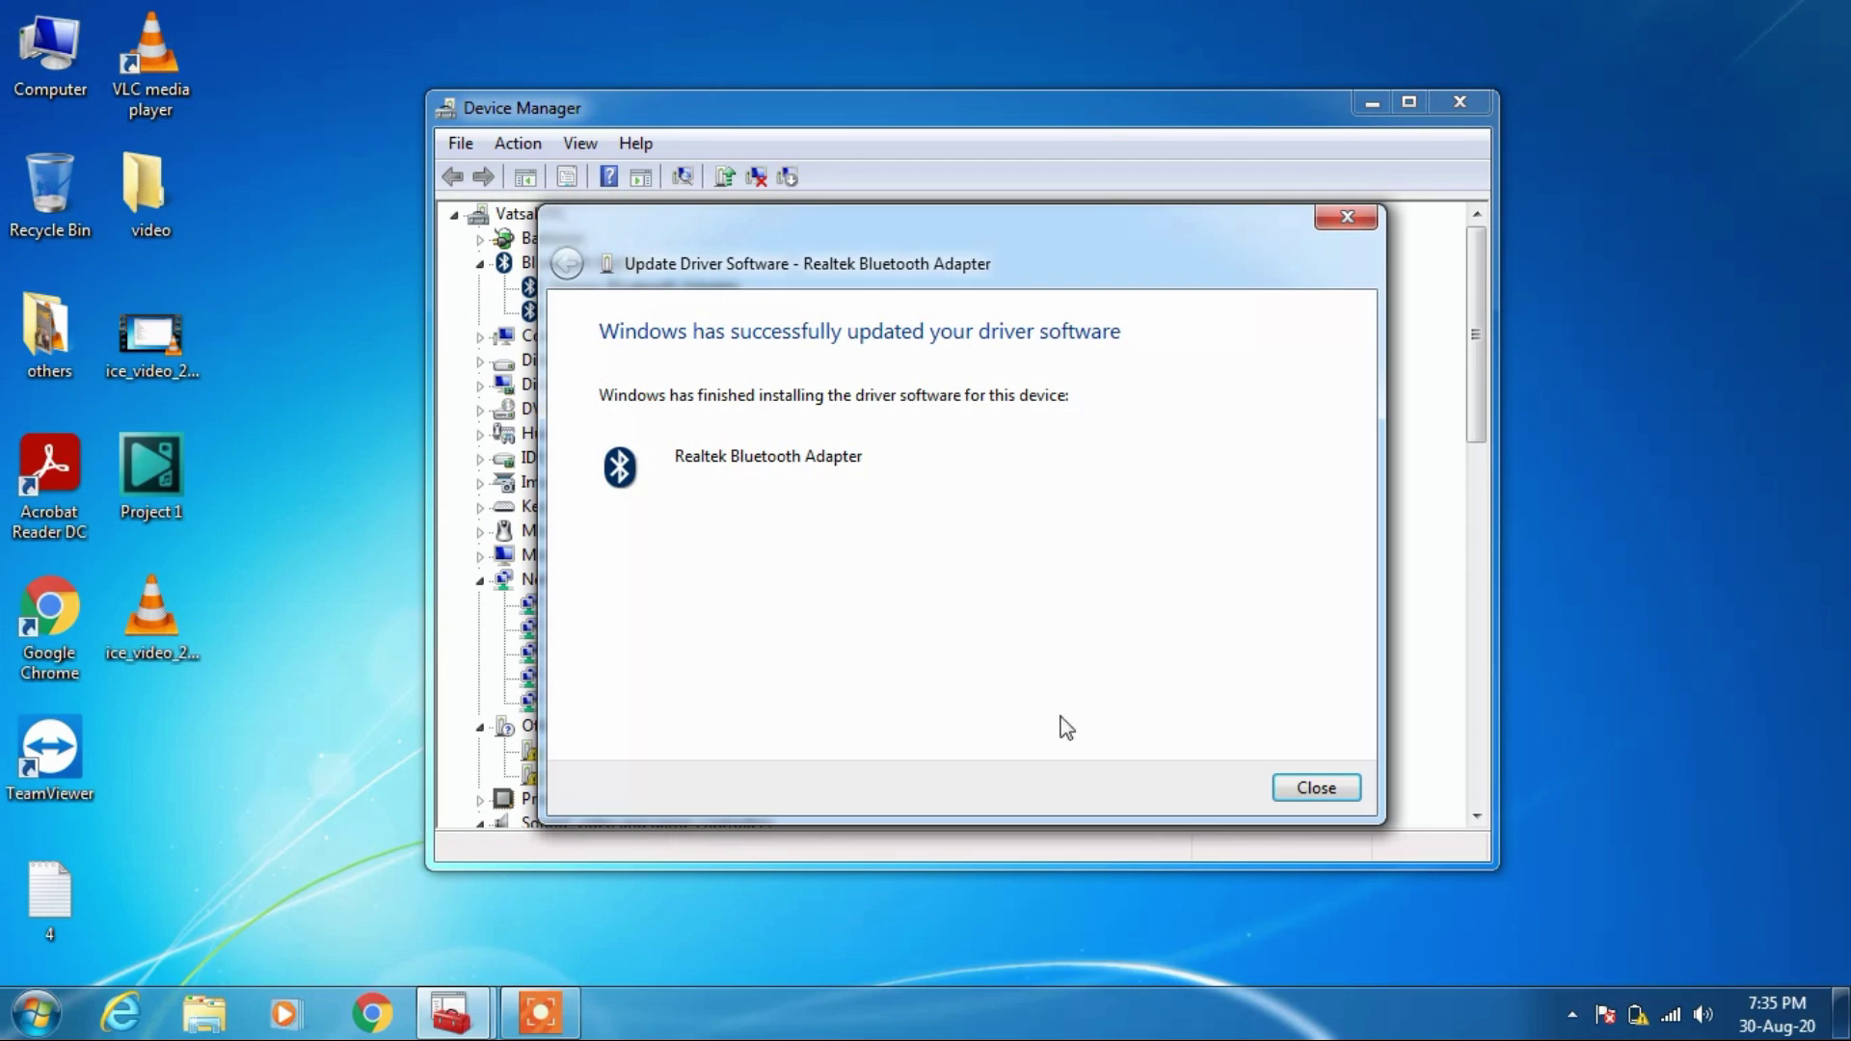
Step: Close the finished driver update wizard and uninstall the Realtek Bluetooth A2dp Device from the sound controllers, keeping its driver software
{"action": "left_click", "coordinate": [1303, 791]}
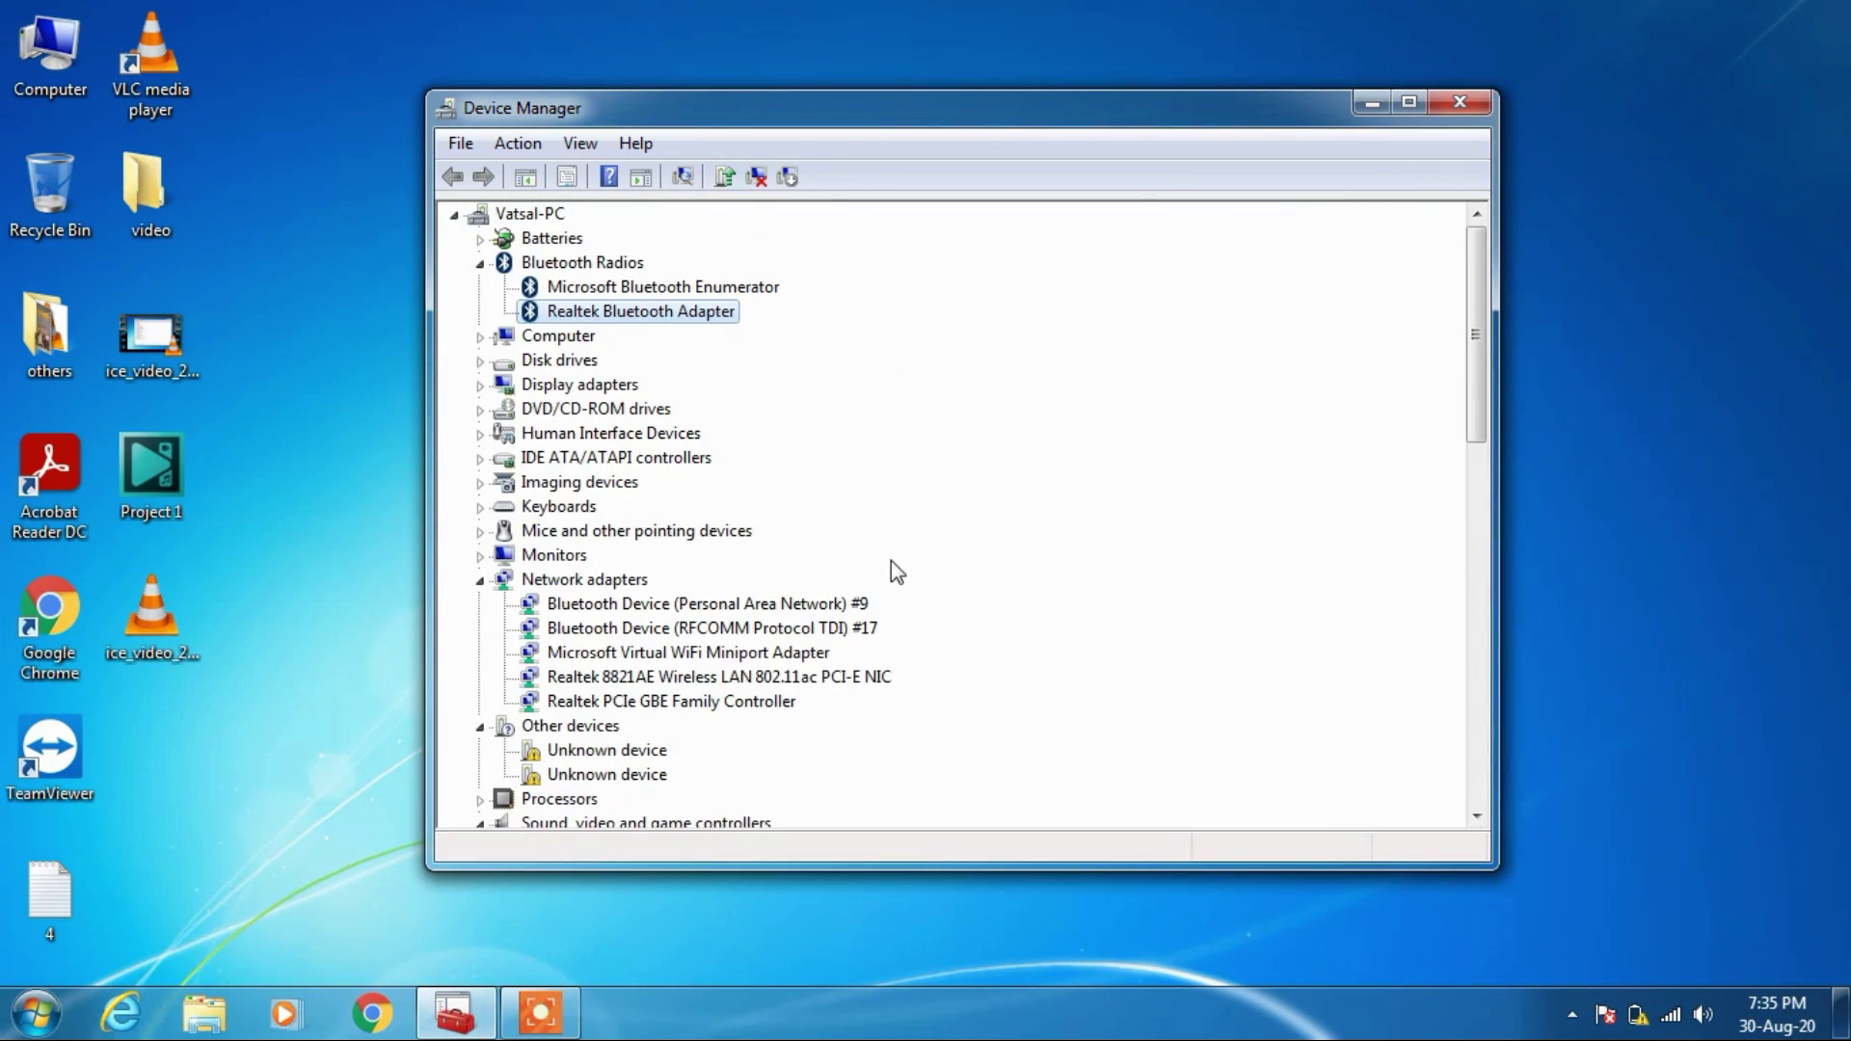
{"action": "scroll", "coordinate": [891, 561], "scroll_direction": "down", "scroll_amount": 5}
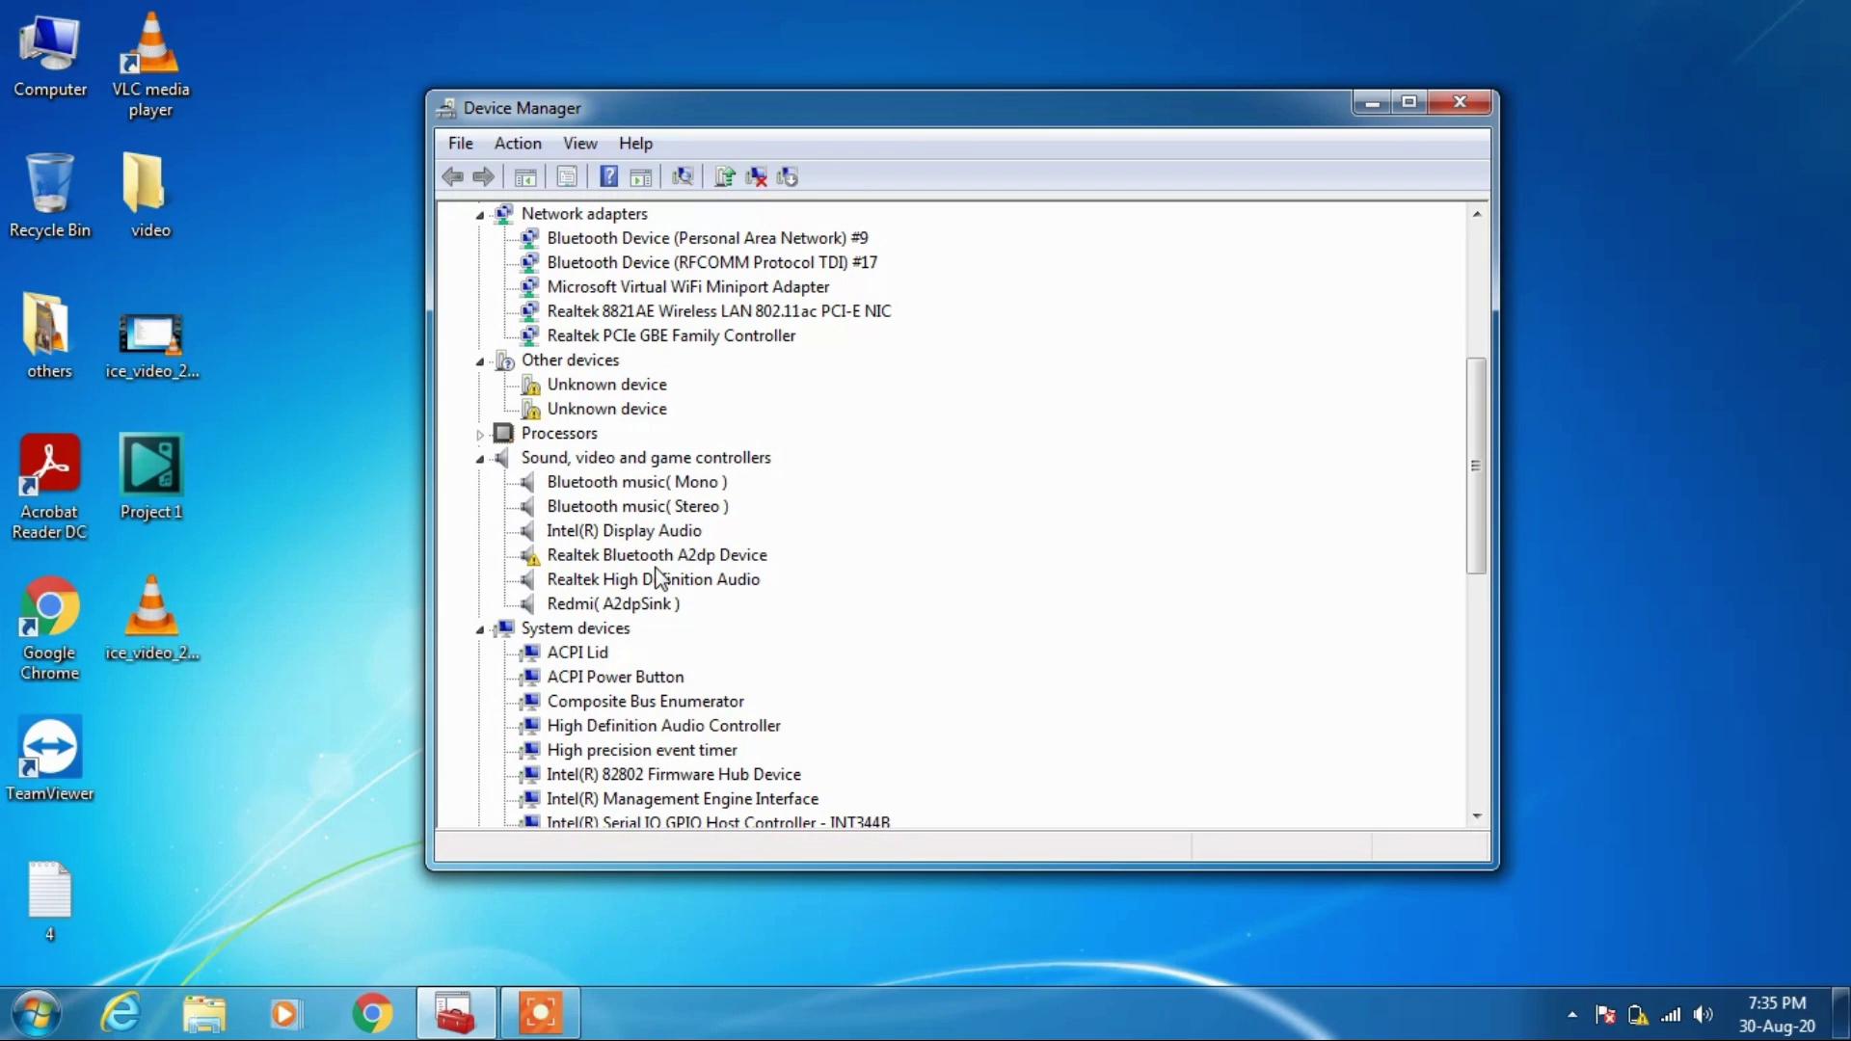
{"action": "left_click", "coordinate": [619, 558]}
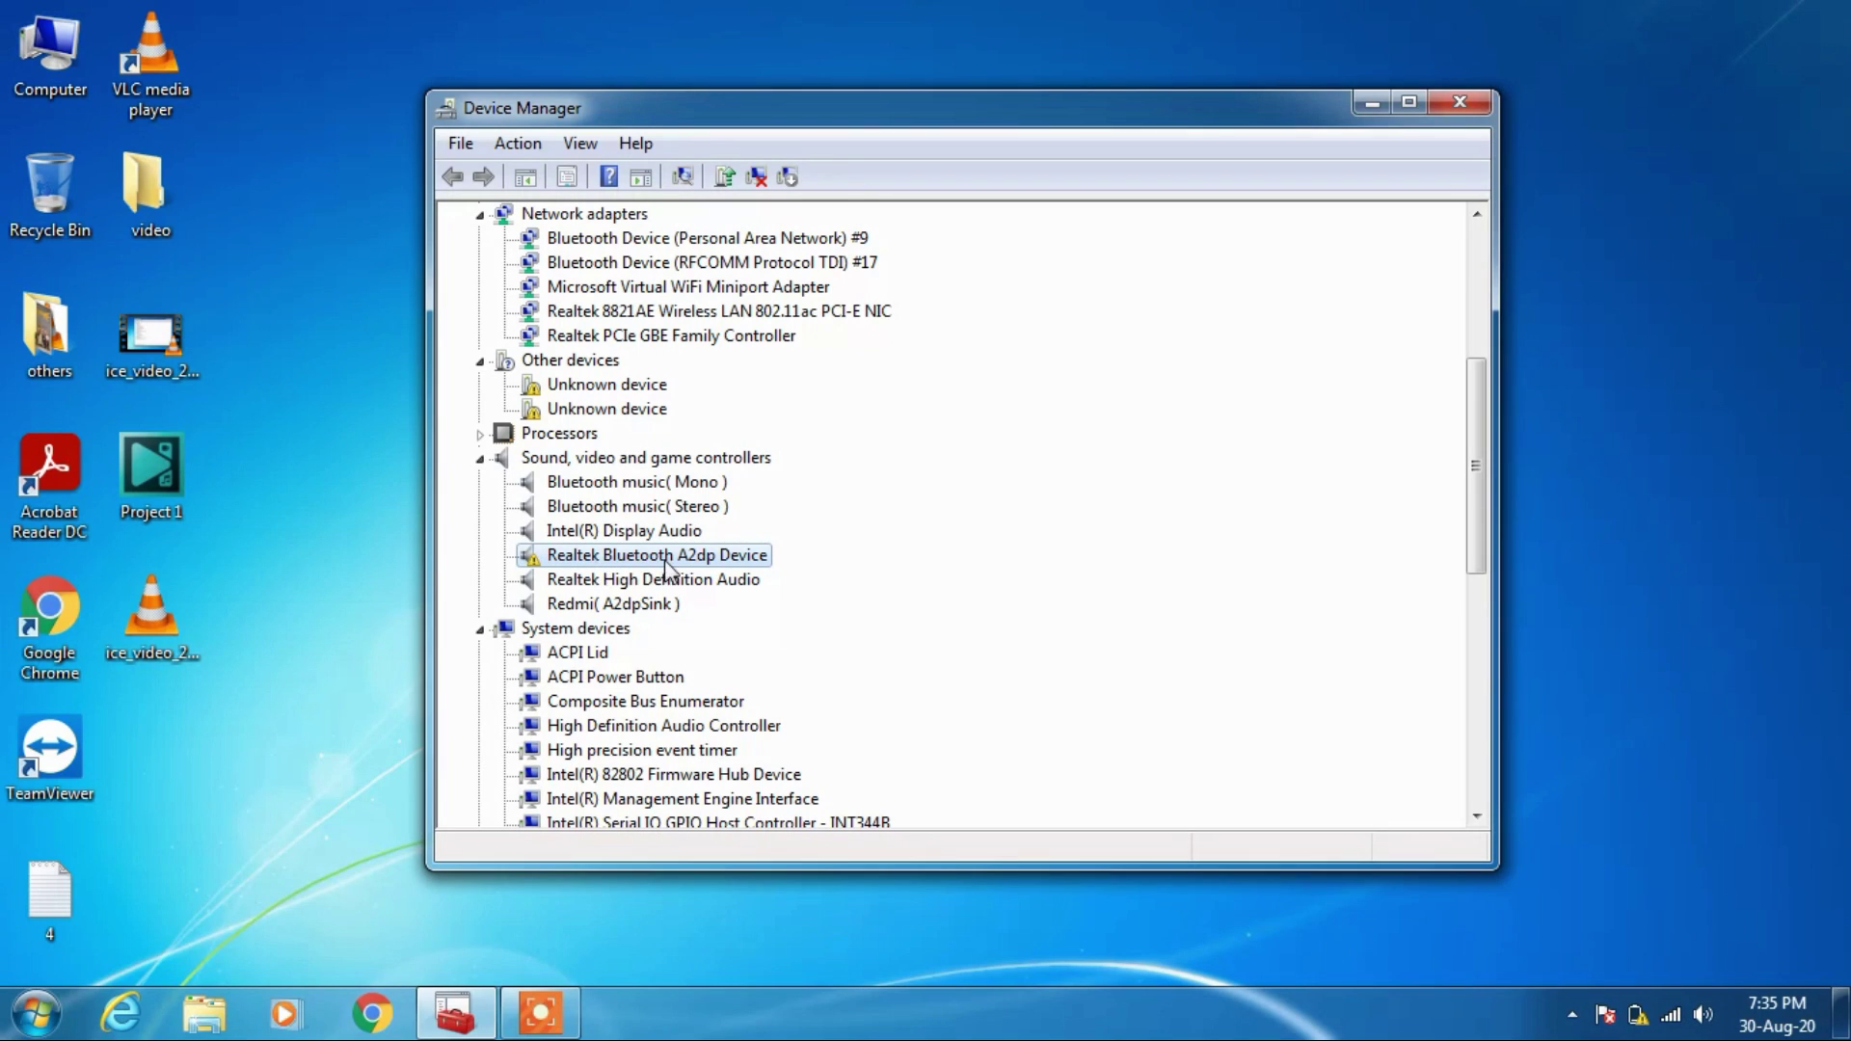
{"action": "right_click", "coordinate": [649, 561]}
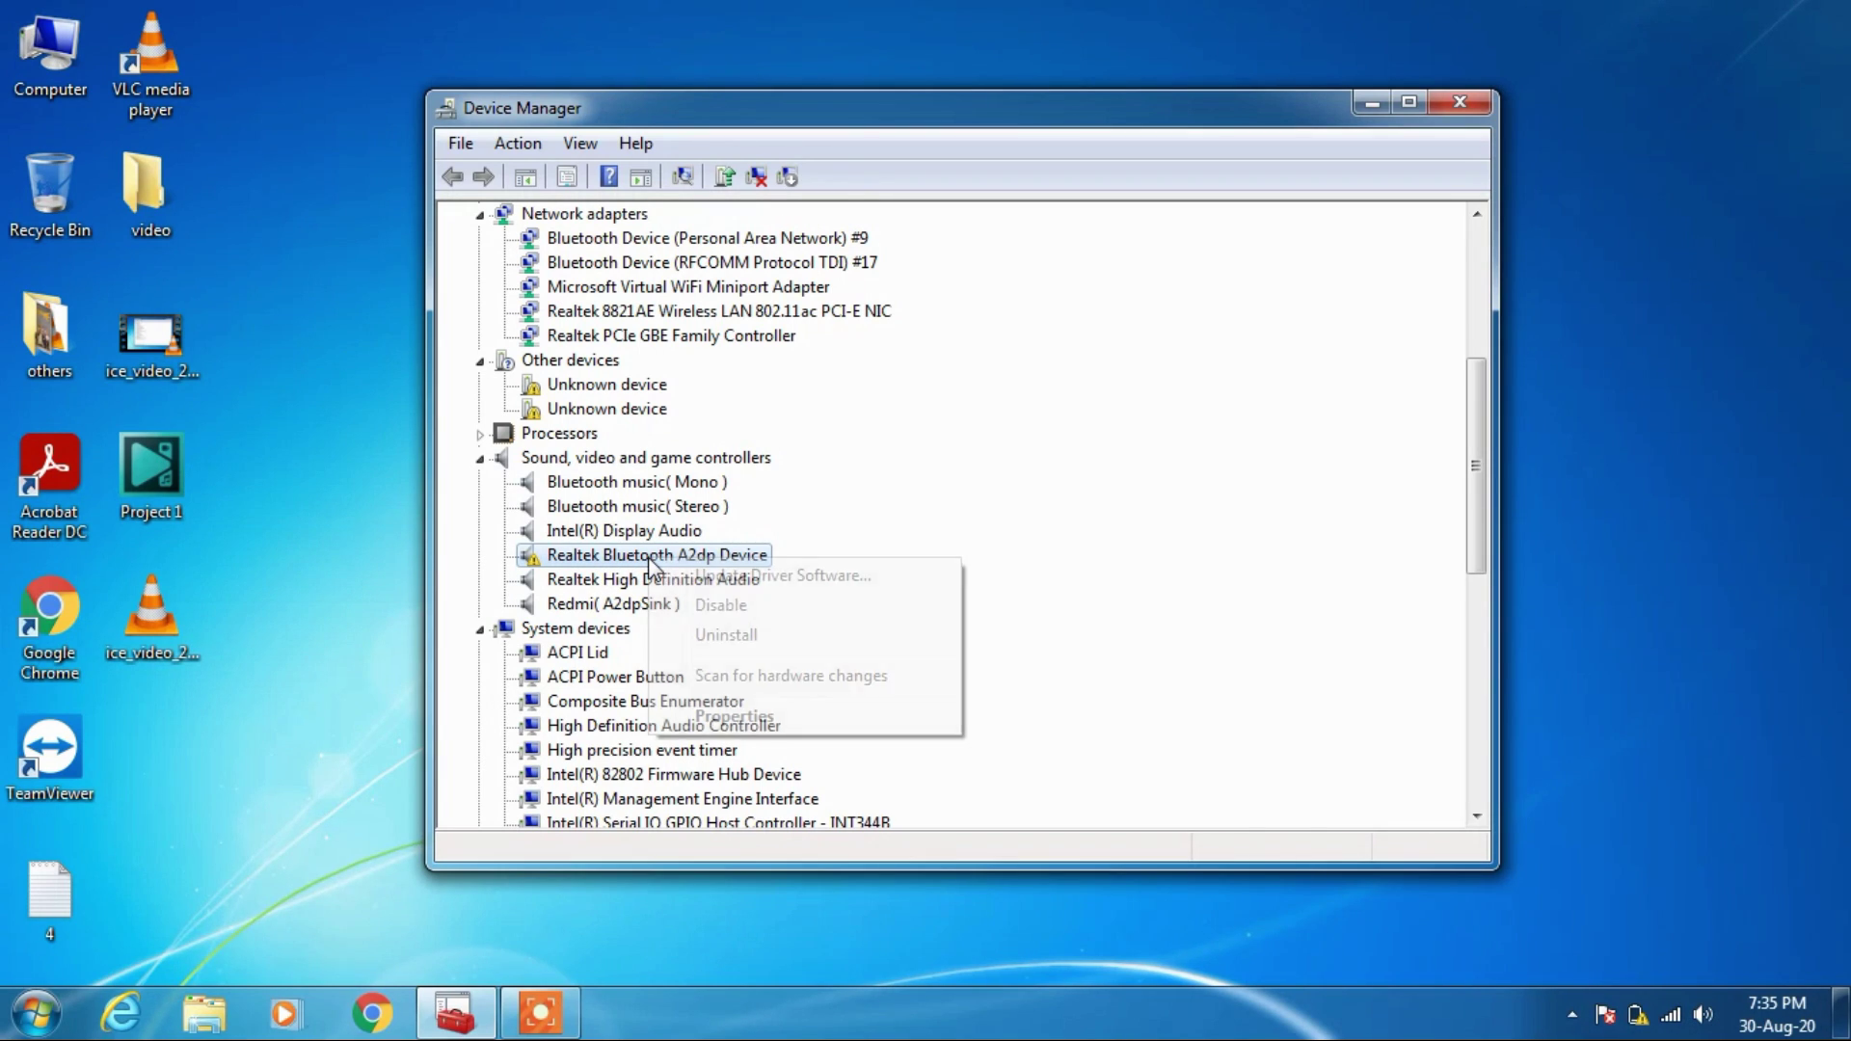
{"action": "left_click", "coordinate": [708, 637]}
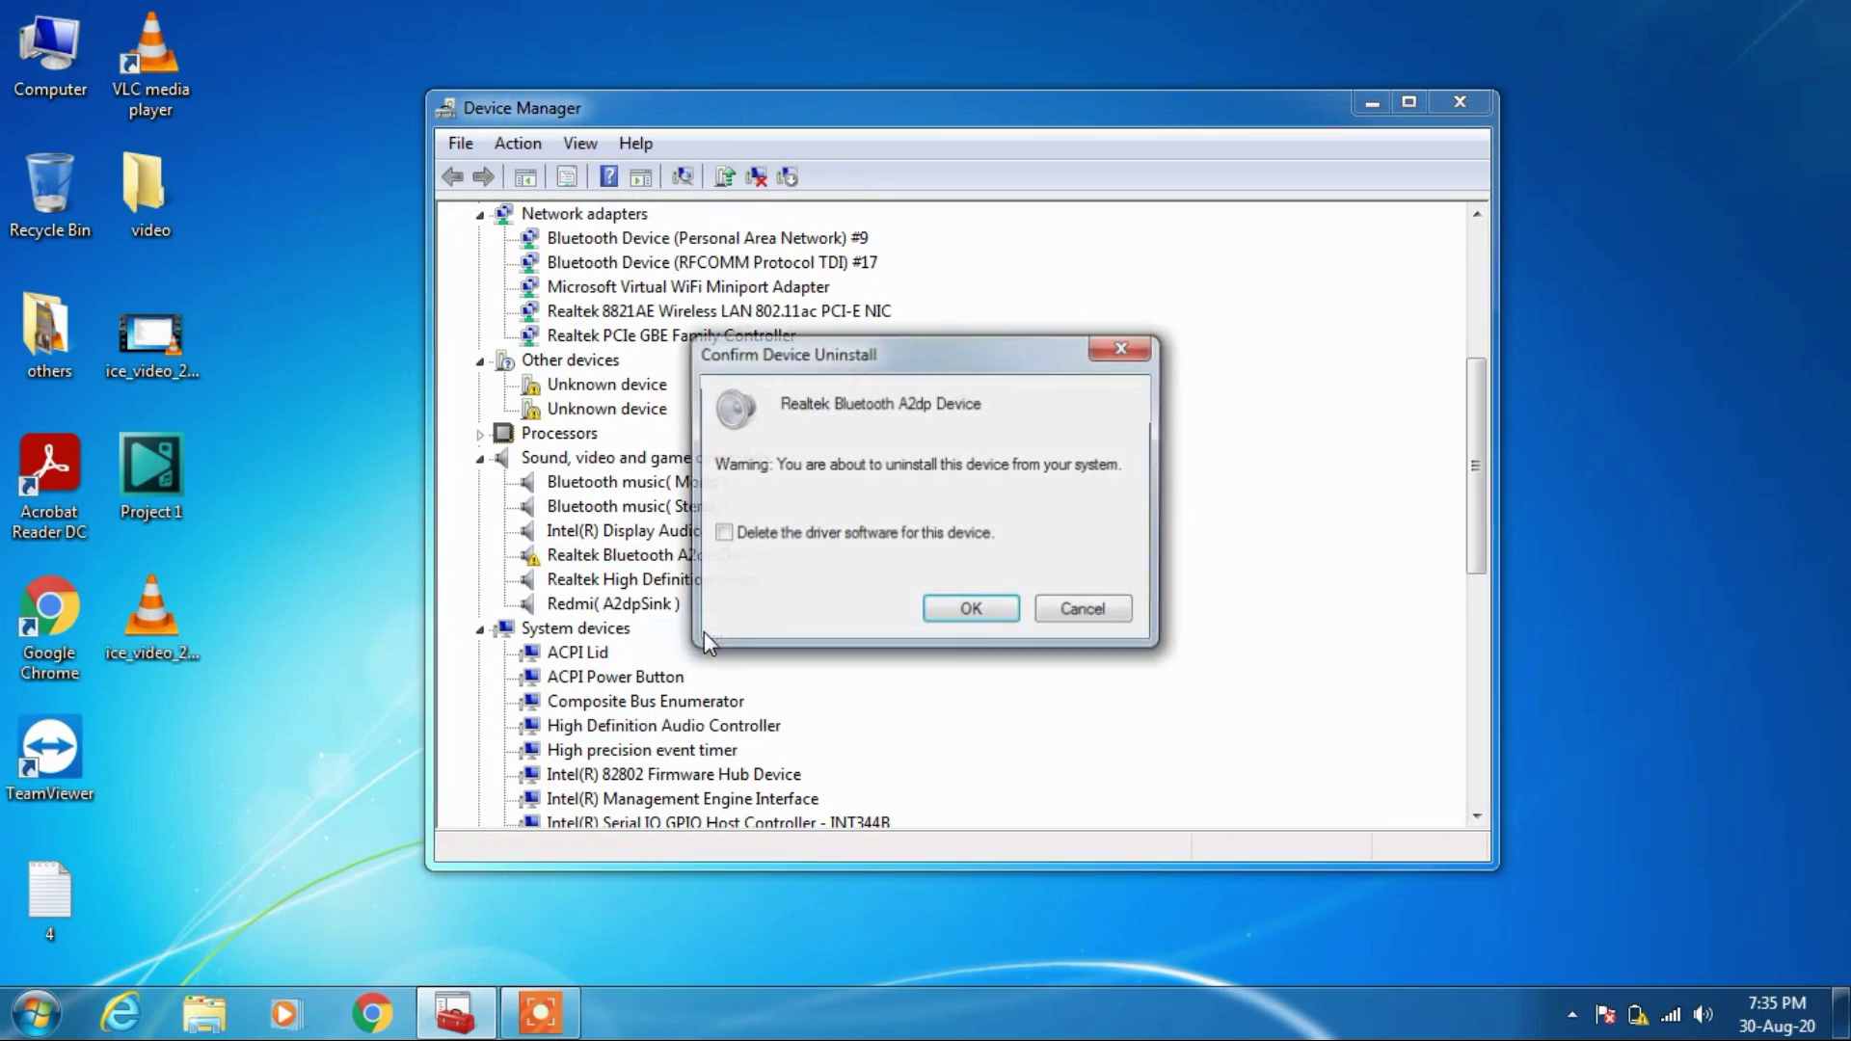
{"action": "left_click", "coordinate": [971, 611]}
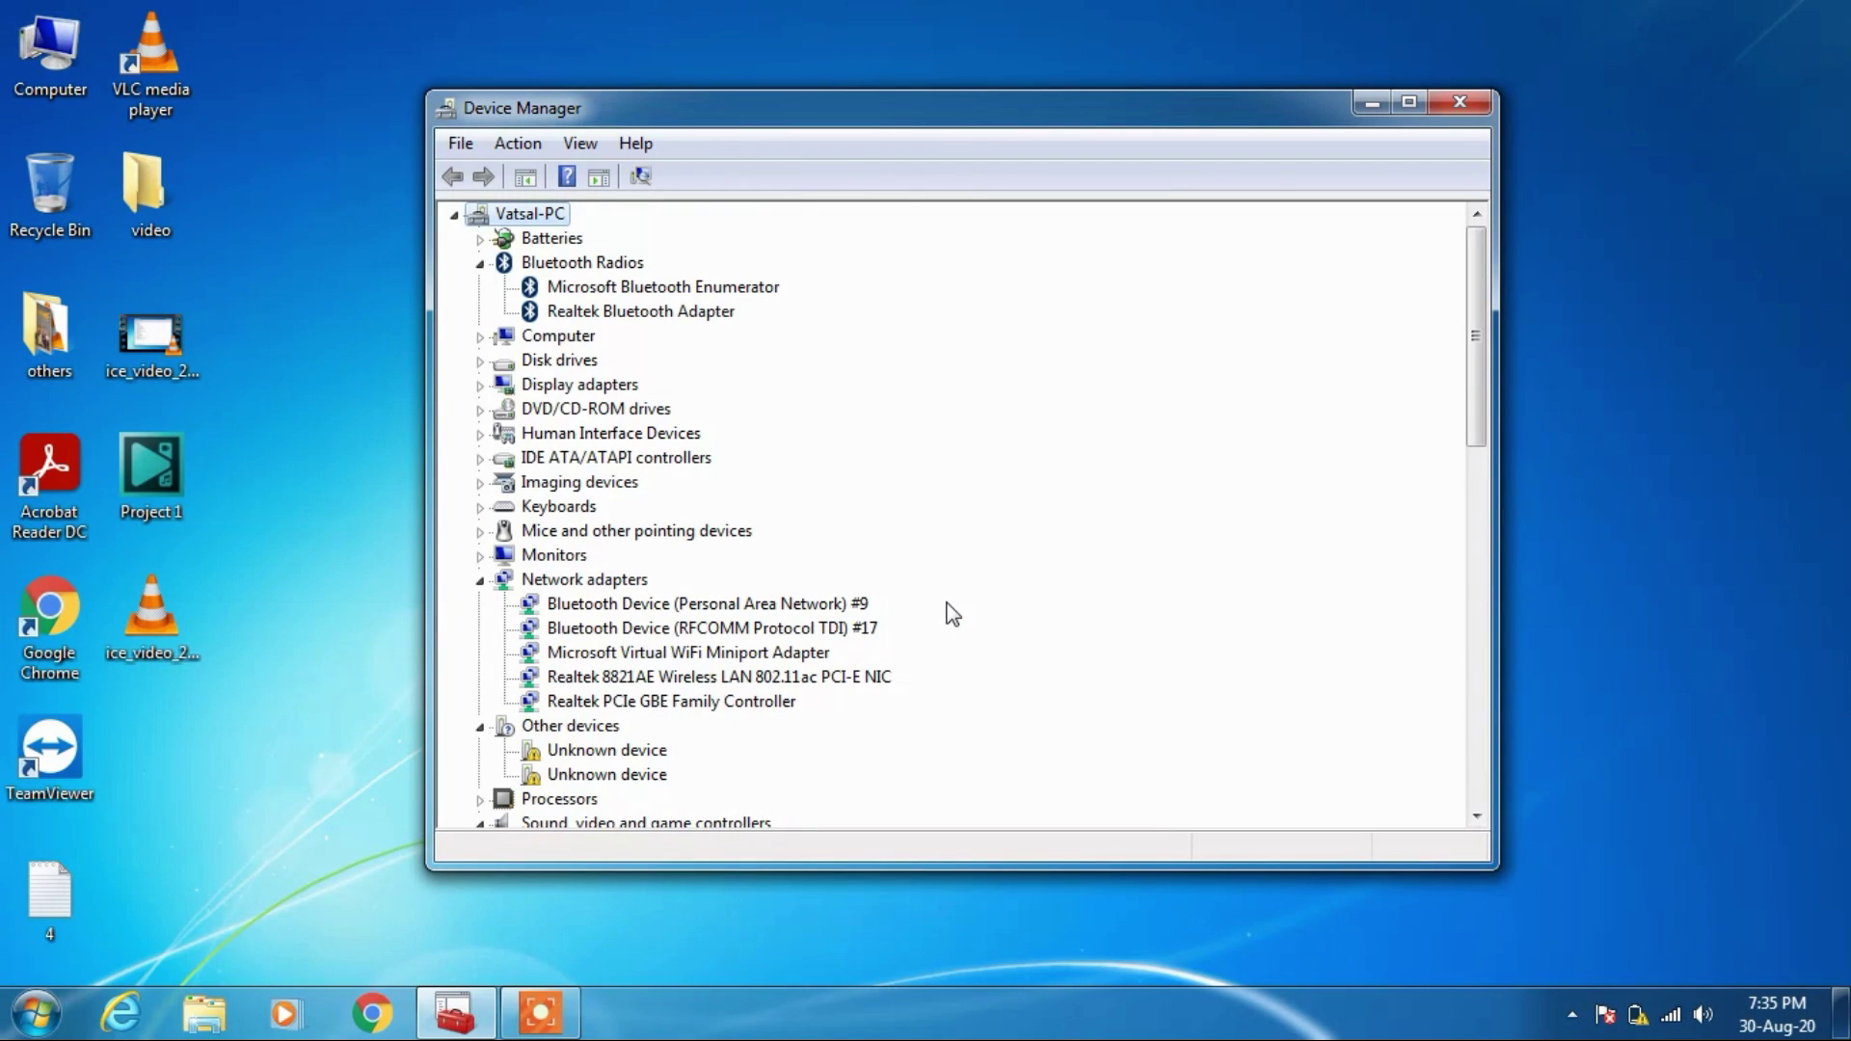
Step: Collapse the network adapters, other devices, sound controllers and system devices categories, and close Device Manager
{"action": "left_click", "coordinate": [480, 580]}
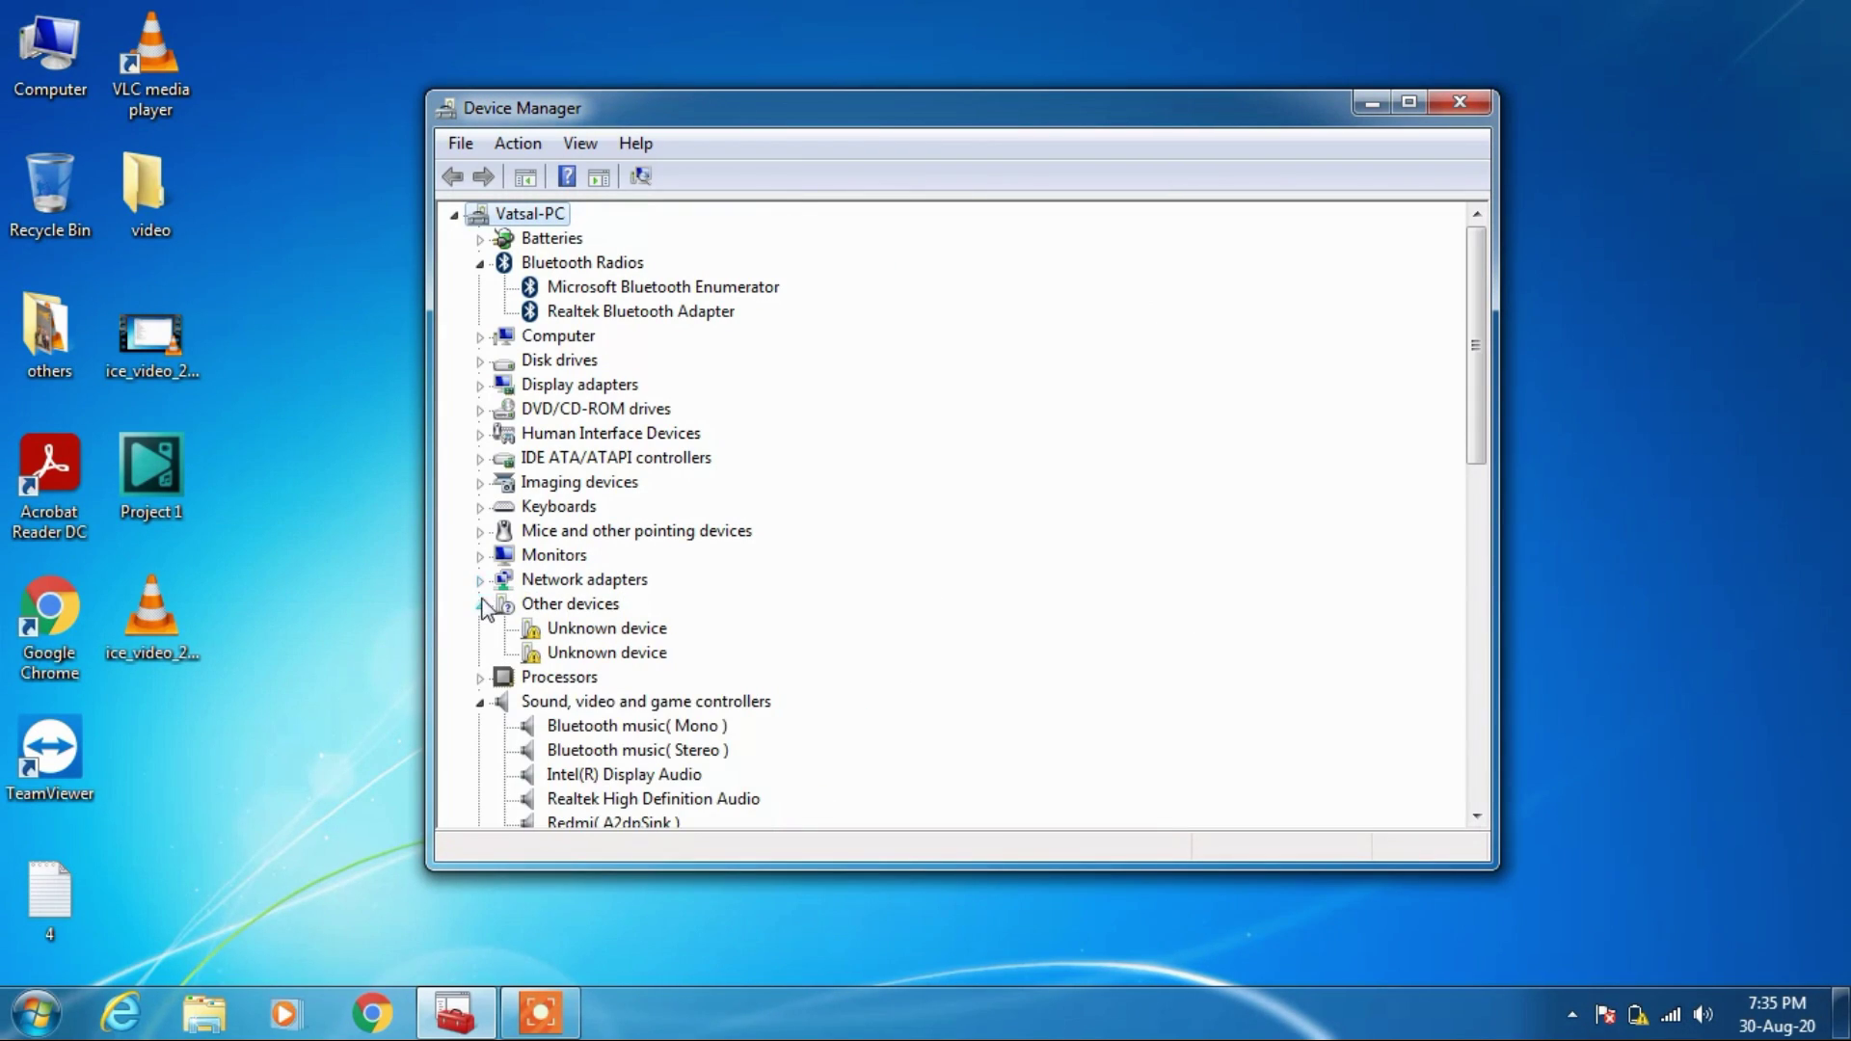
{"action": "left_click", "coordinate": [479, 605]}
{"action": "left_click", "coordinate": [479, 654]}
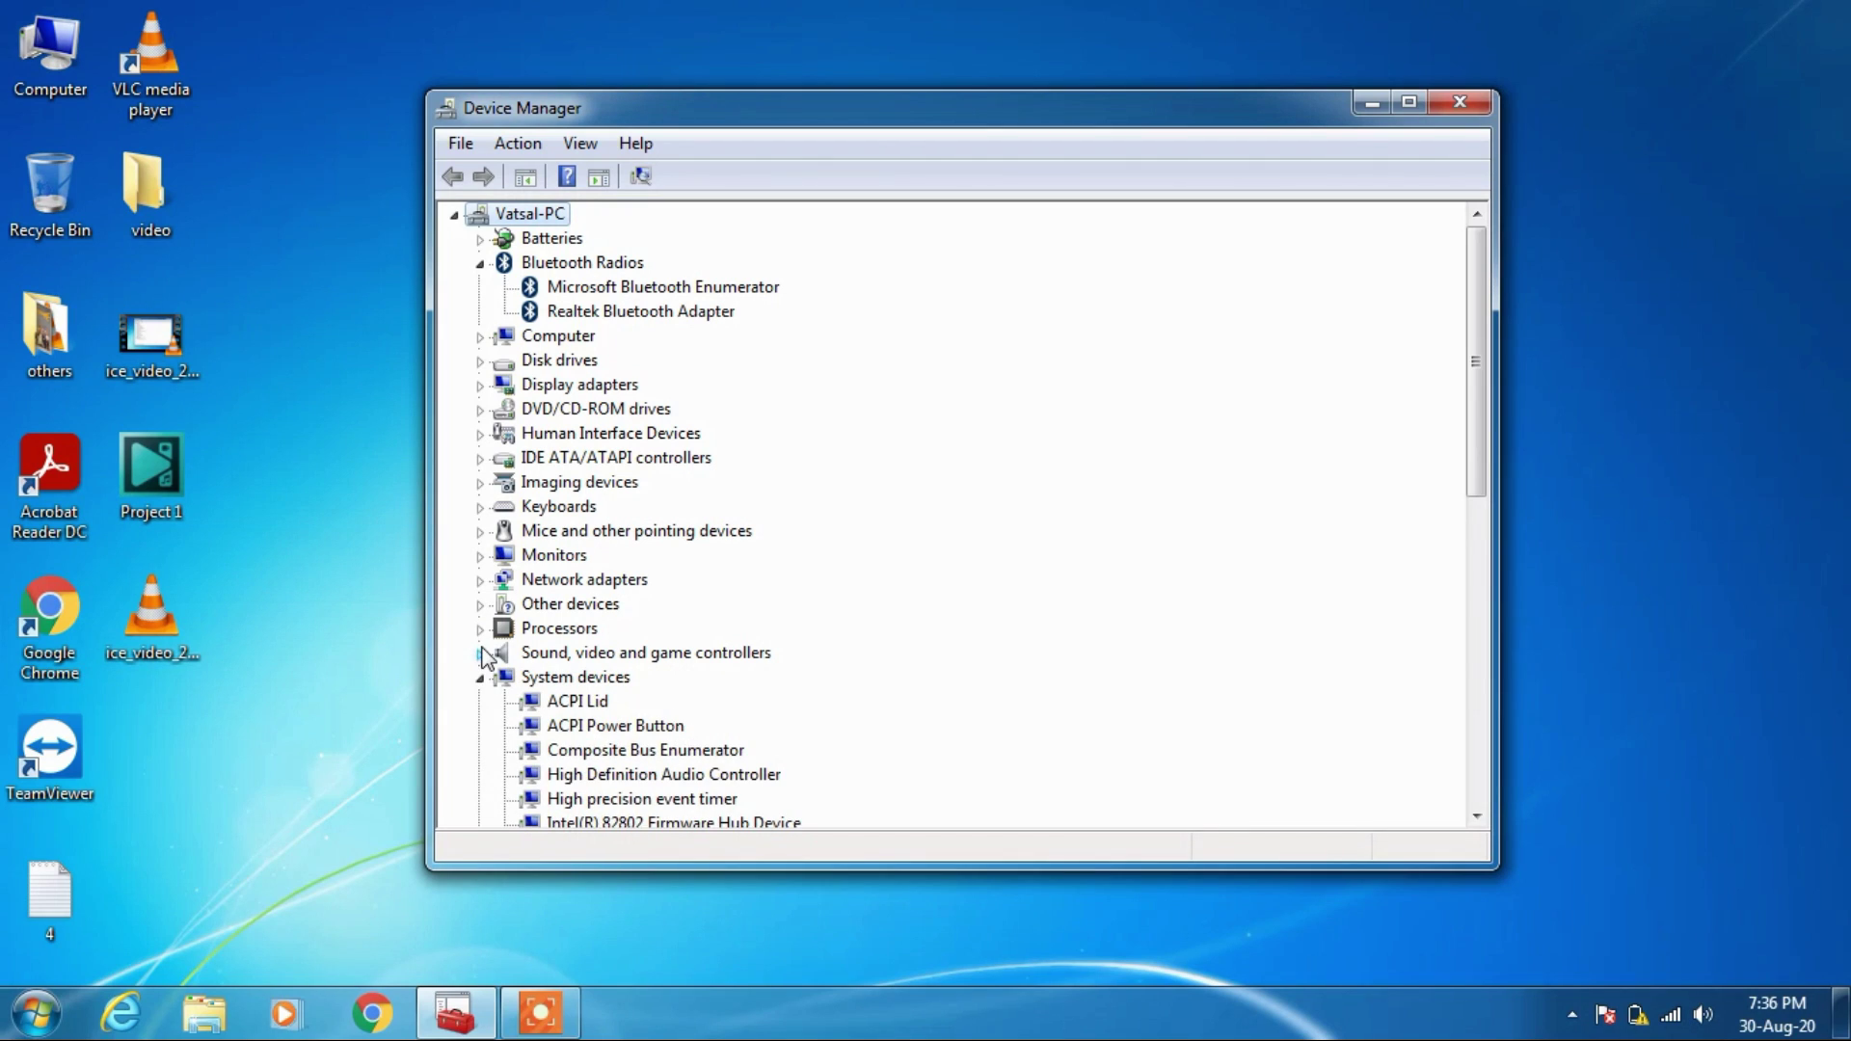
{"action": "left_click", "coordinate": [479, 678]}
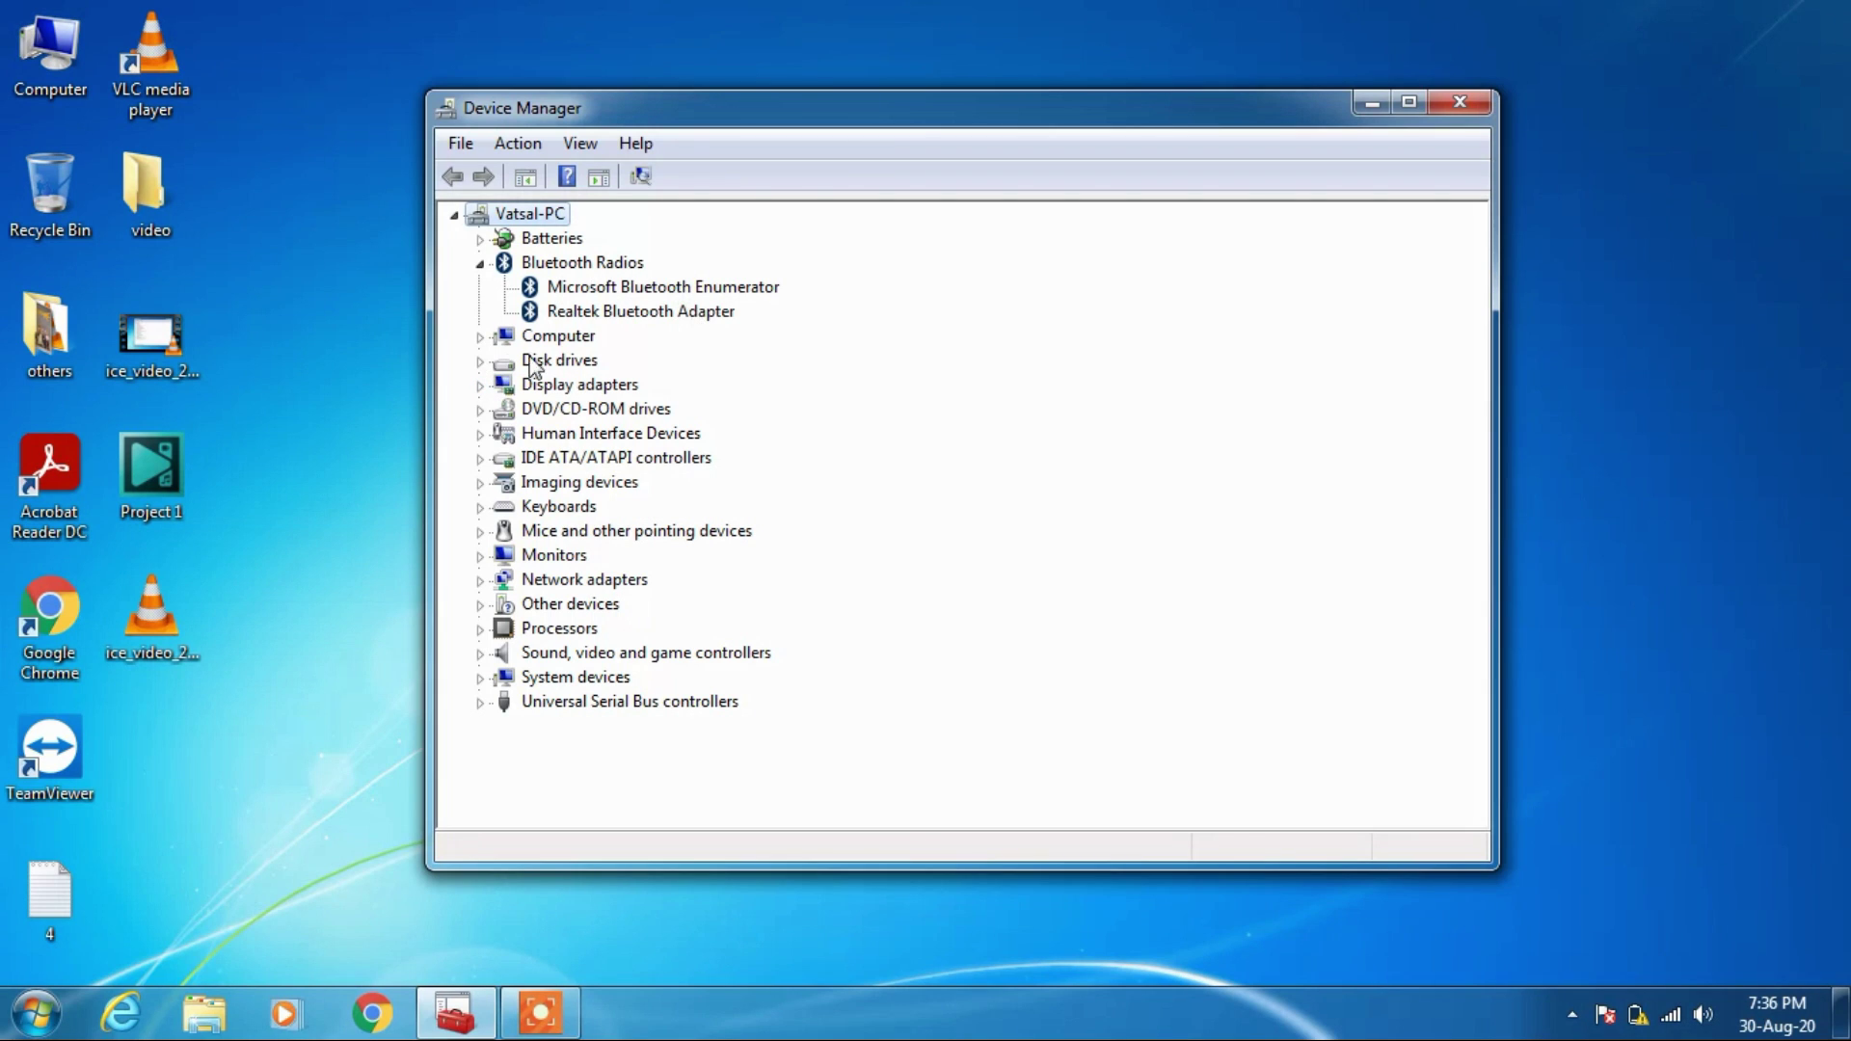
{"action": "left_click", "coordinate": [1458, 94]}
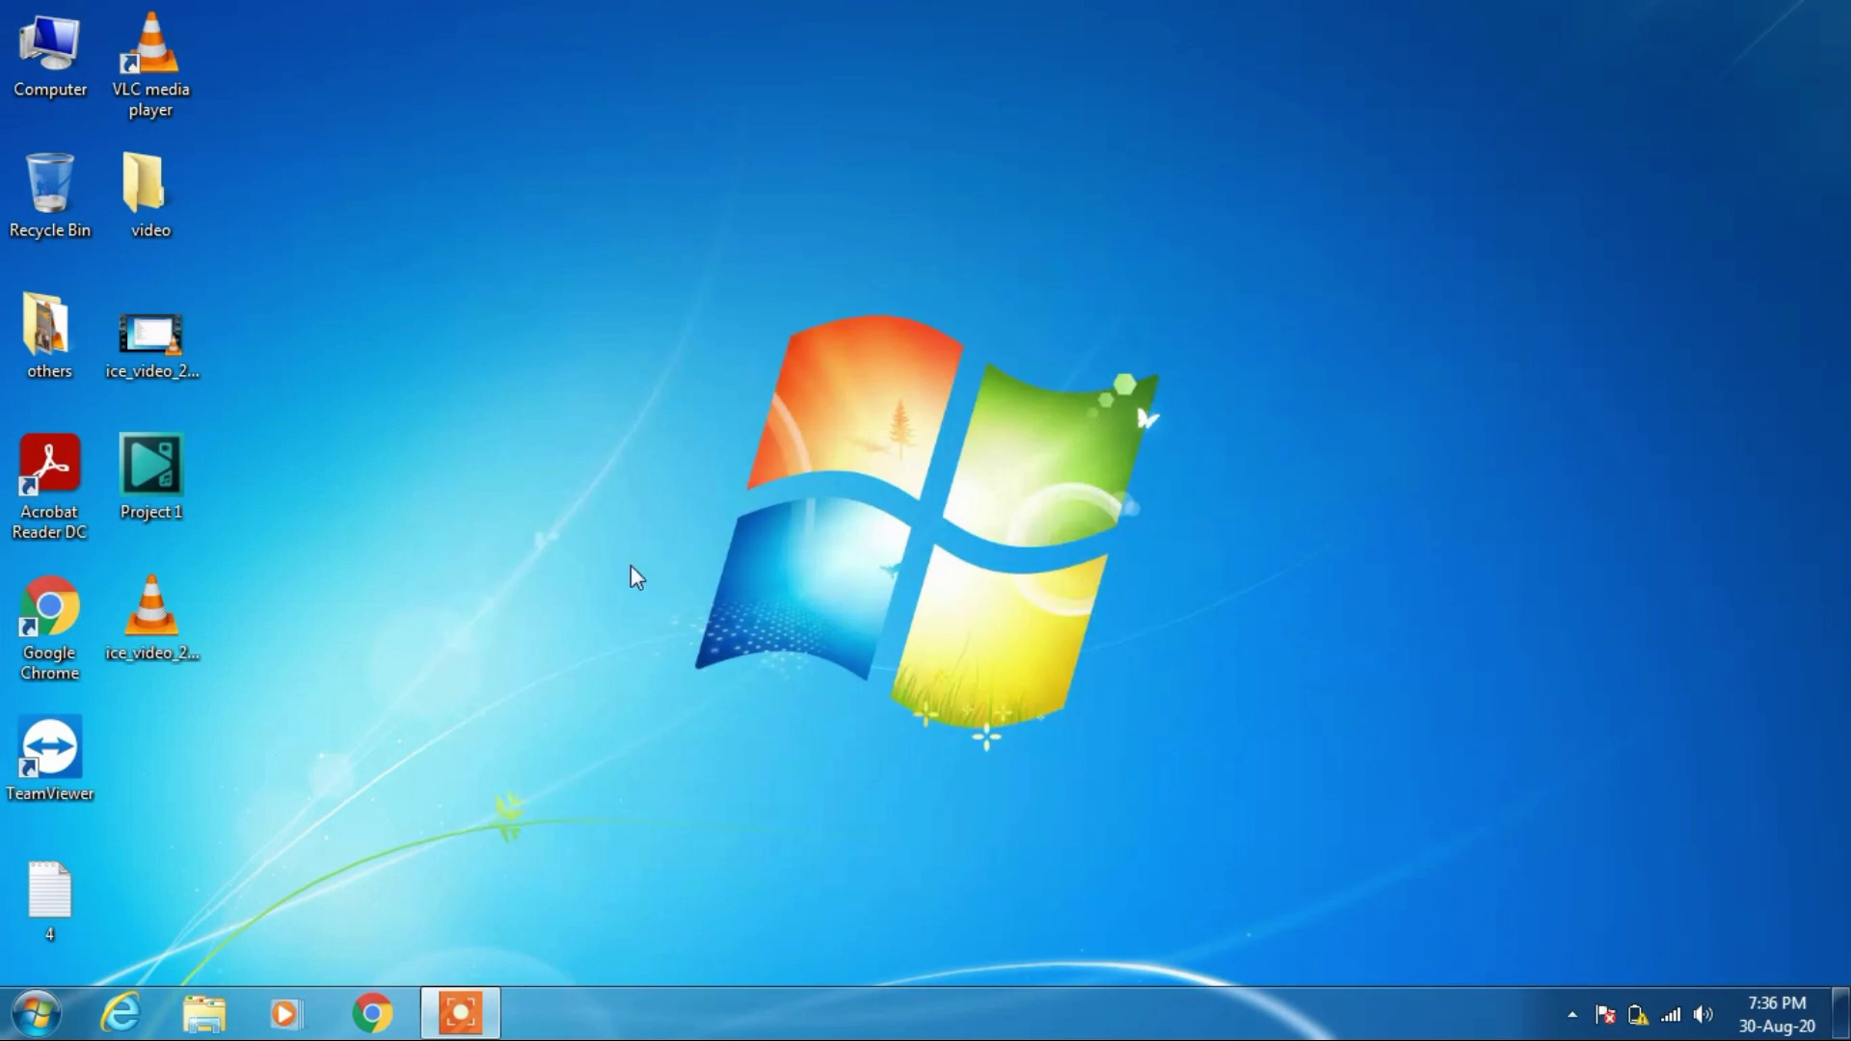